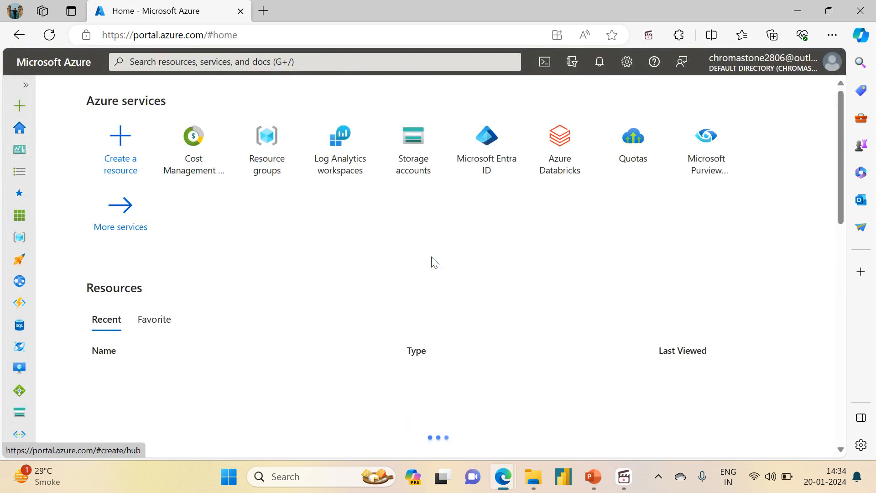
Open the data factory in the azuredatafactoryrg resource group and launch Azure Data Factory Studio.
{"action": "left_click", "coordinate": [281, 157]}
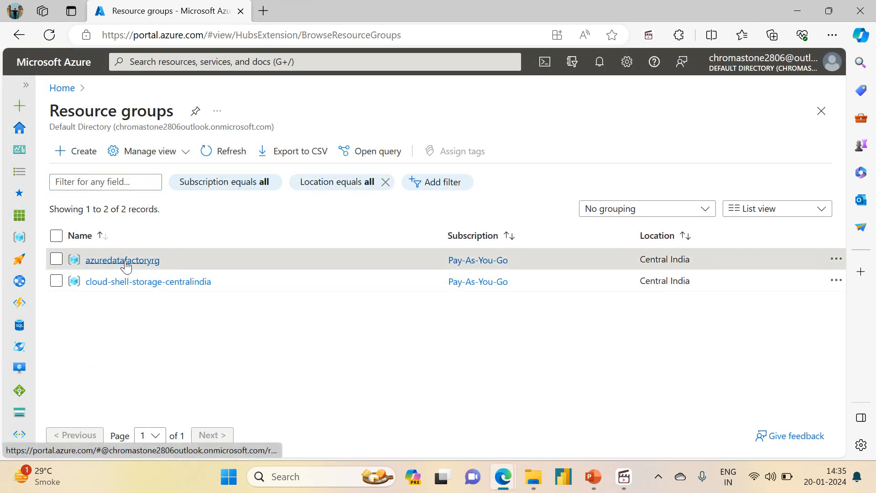
{"action": "left_click", "coordinate": [122, 260]}
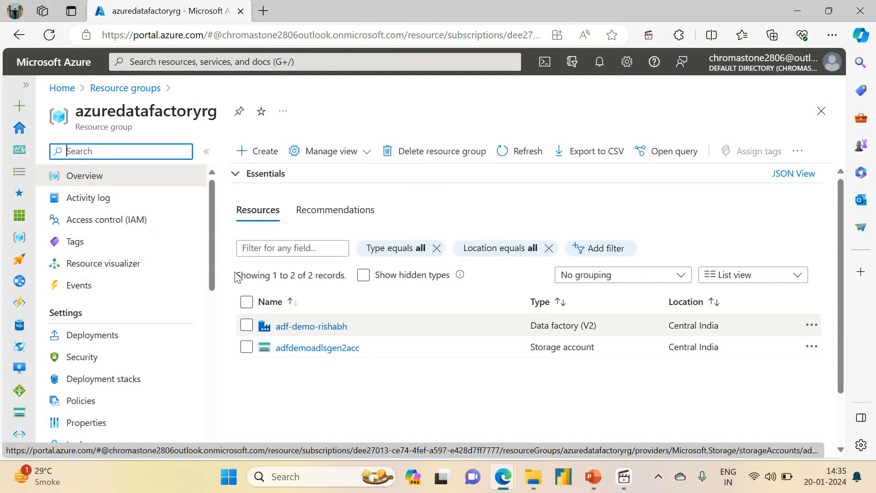
{"action": "left_click", "coordinate": [312, 327]}
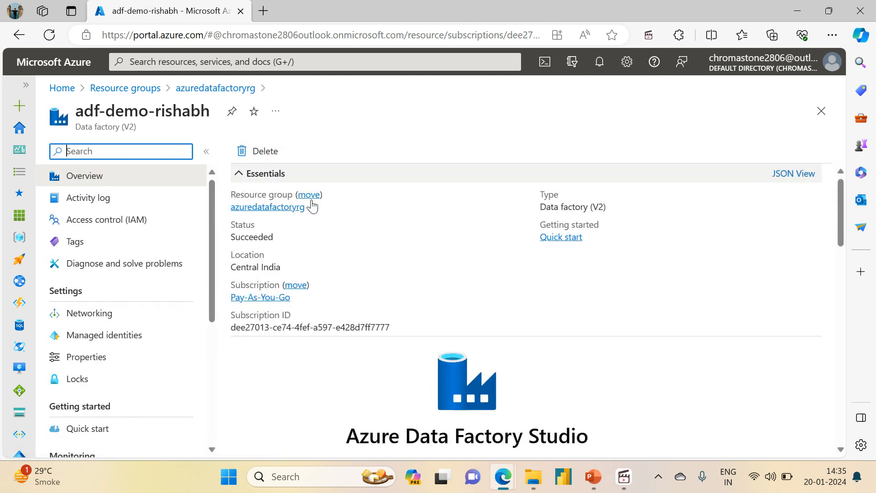
{"action": "left_click", "coordinate": [462, 400]}
Return to the Azure portal and open the containers list of the adfdemoadlsgen2acc storage account.
{"action": "left_click", "coordinate": [215, 7]}
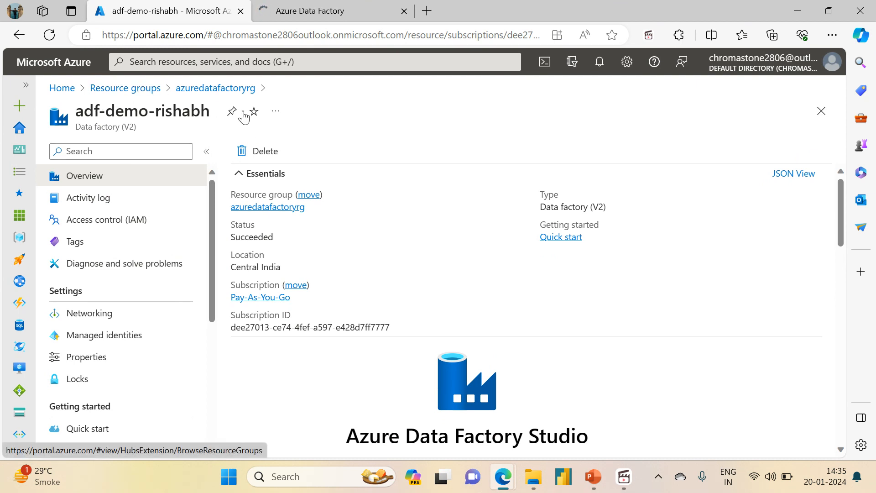
{"action": "left_click", "coordinate": [253, 211]}
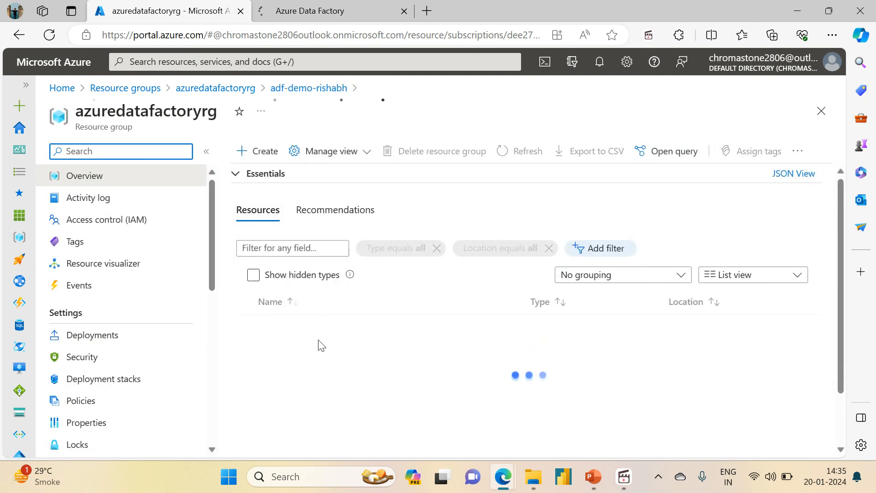
{"action": "left_click", "coordinate": [297, 347]}
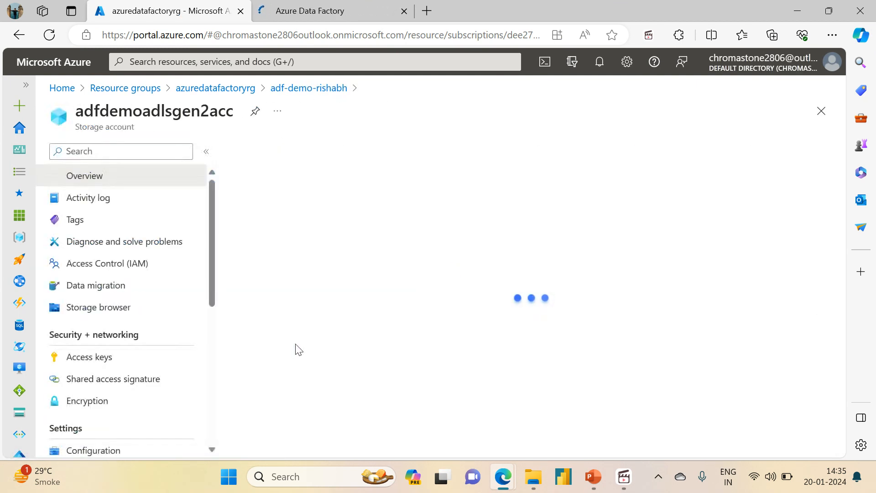
{"action": "left_click", "coordinate": [130, 377]}
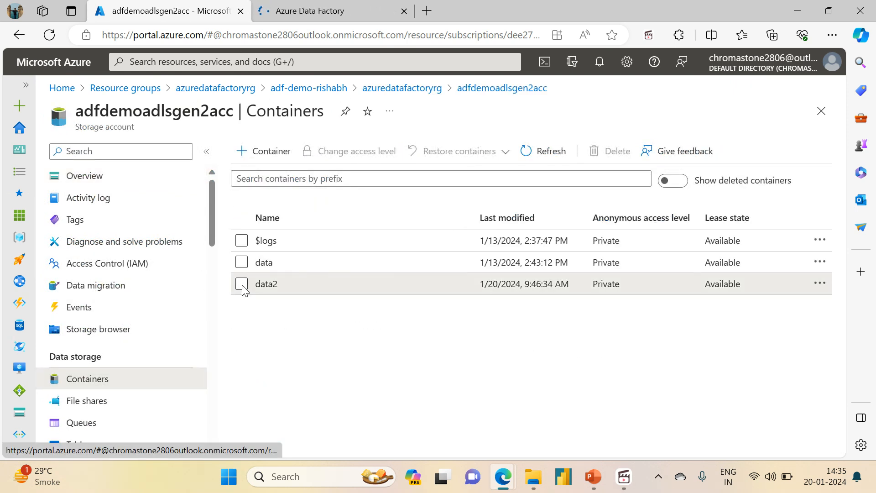
Permanently delete the data2 container from the storage account.
{"action": "left_click", "coordinate": [242, 284]}
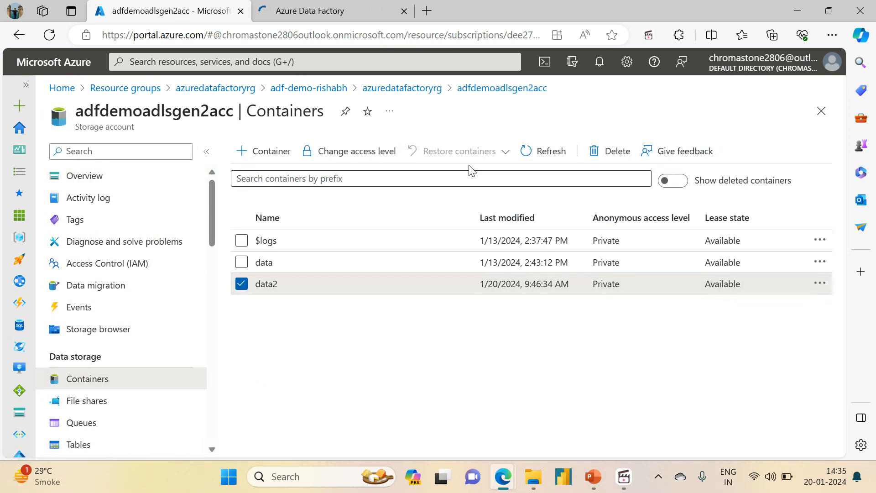
{"action": "left_click", "coordinate": [597, 152]}
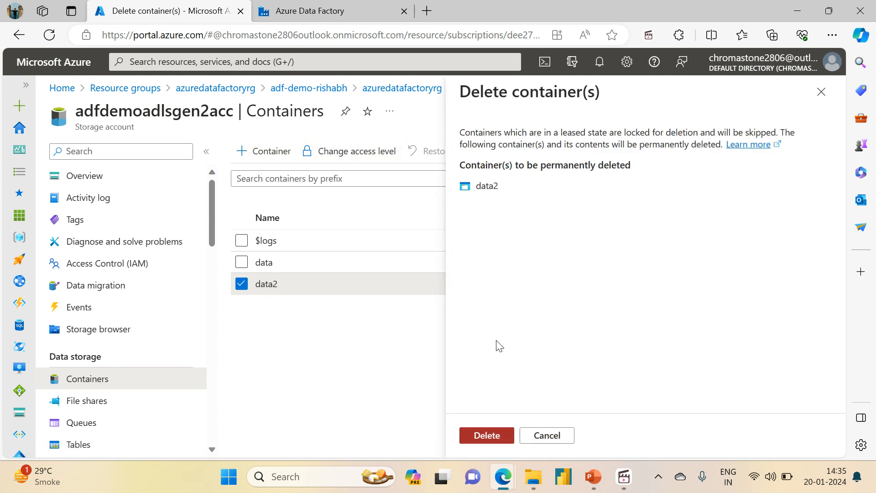
{"action": "left_click", "coordinate": [479, 434]}
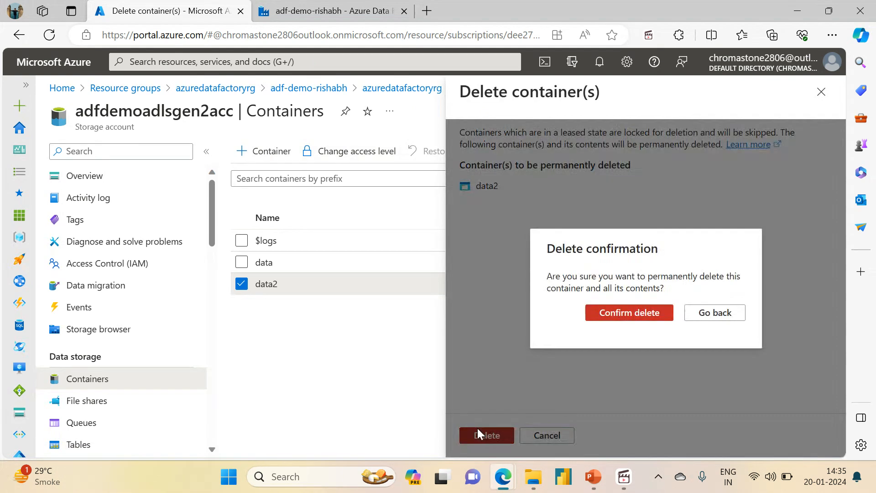
{"action": "left_click", "coordinate": [612, 317]}
Open the data container with its side menu collapsed and examine the modified date and time of customers.csv.
{"action": "left_click", "coordinate": [302, 274]}
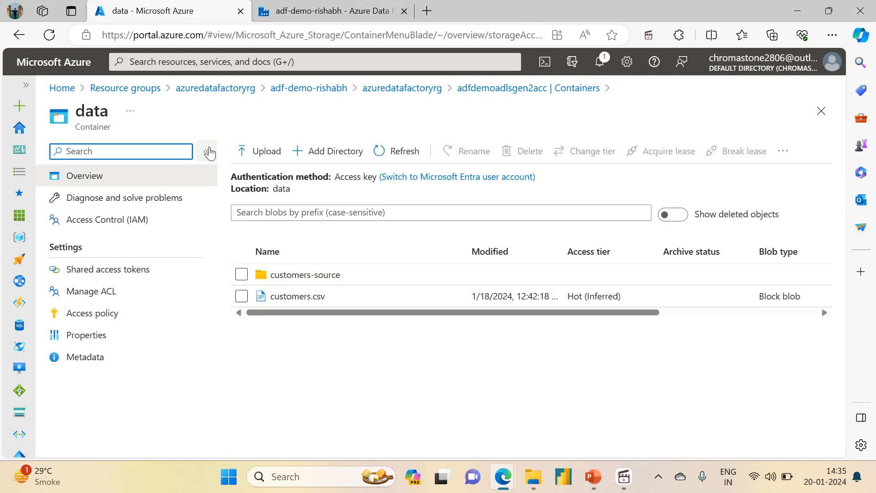
{"action": "left_click", "coordinate": [207, 151]}
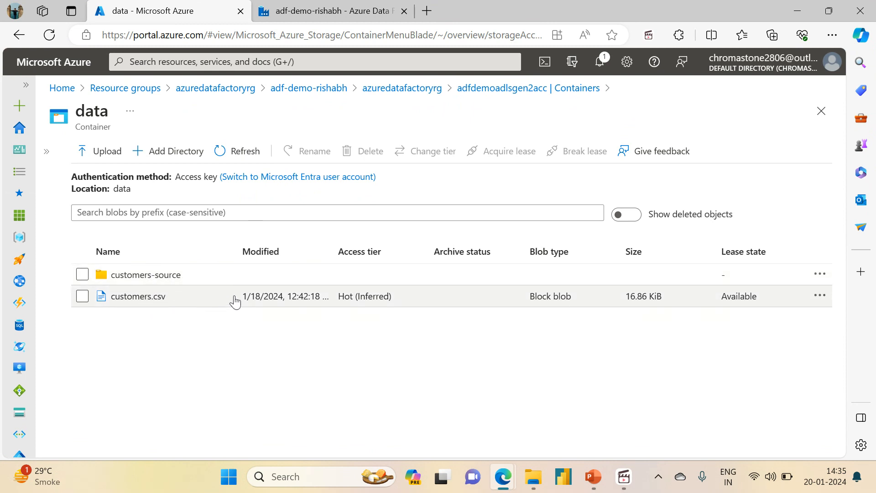
{"action": "left_click_drag", "start_coordinate": [244, 297], "coordinate": [287, 299]}
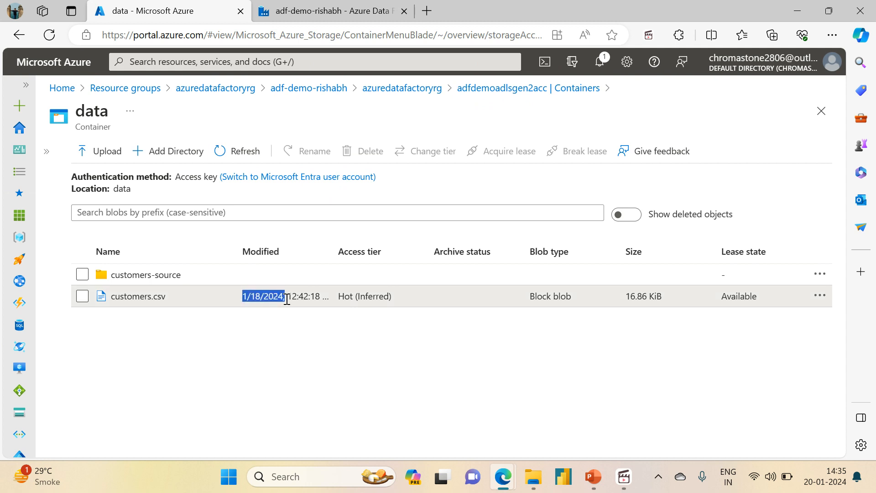
{"action": "left_click_drag", "start_coordinate": [361, 426], "coordinate": [357, 250]}
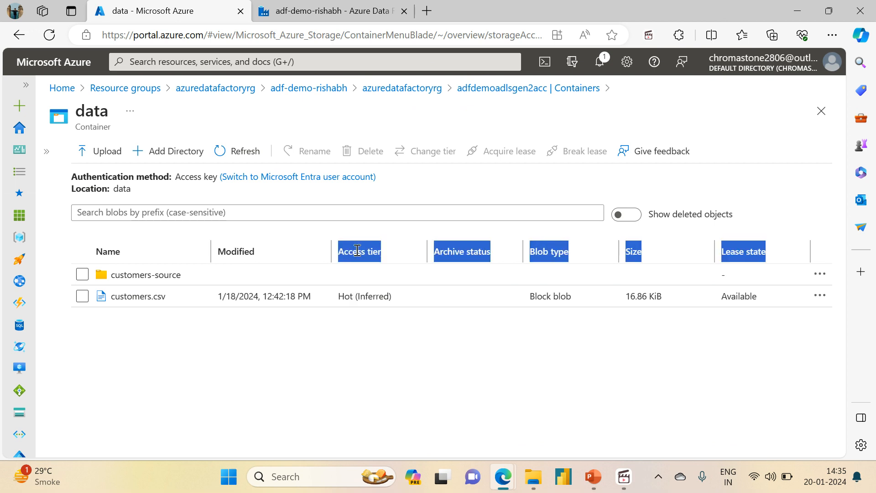
{"action": "left_click", "coordinate": [266, 331]}
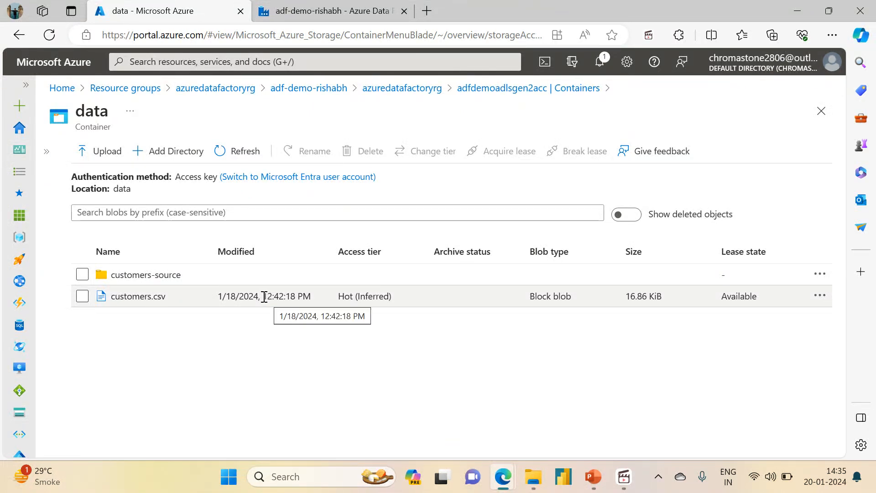
{"action": "left_click_drag", "start_coordinate": [264, 297], "coordinate": [308, 297]}
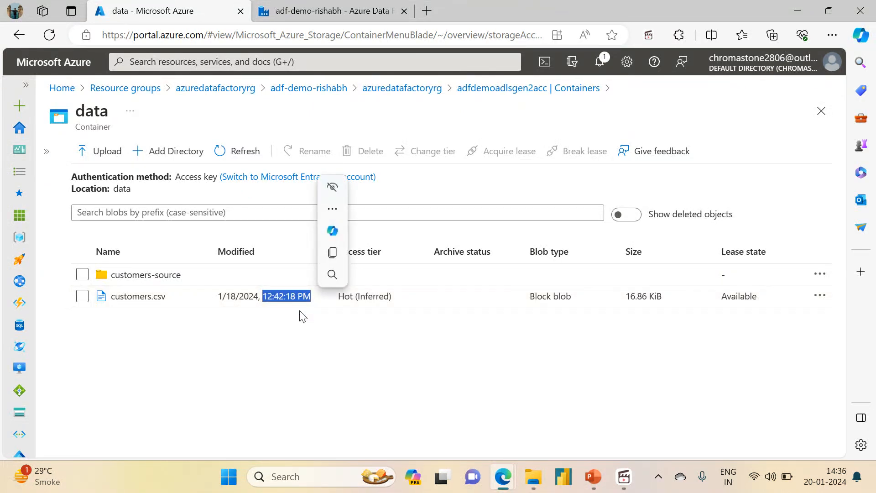
{"action": "left_click", "coordinate": [291, 335]}
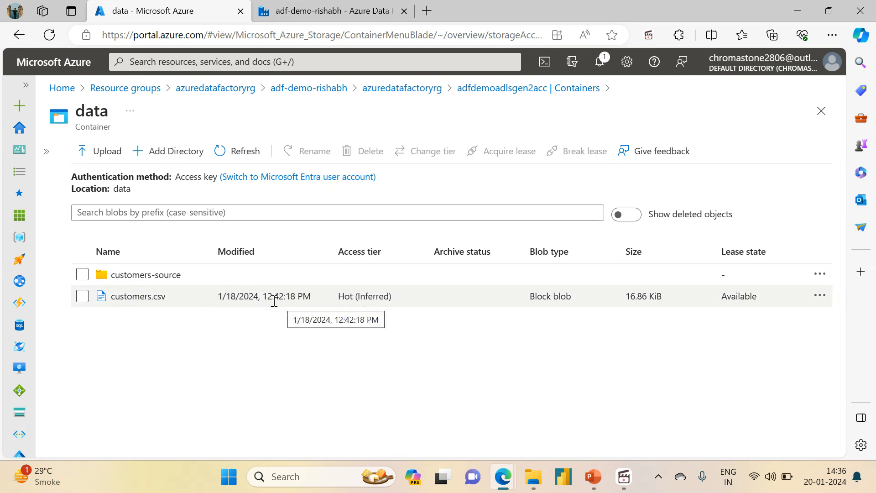
Browse the customers-source directory and look at the files stored in its folder1 and folder2.
{"action": "left_click", "coordinate": [146, 275]}
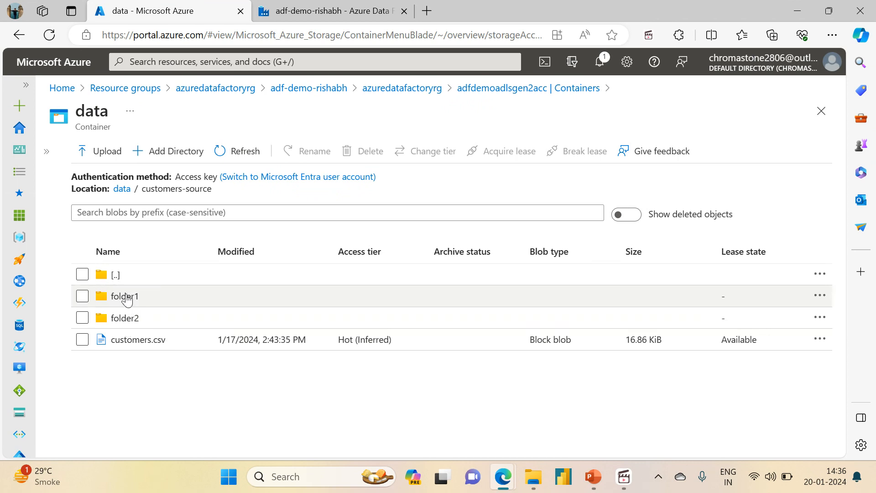
{"action": "left_click", "coordinate": [125, 297]}
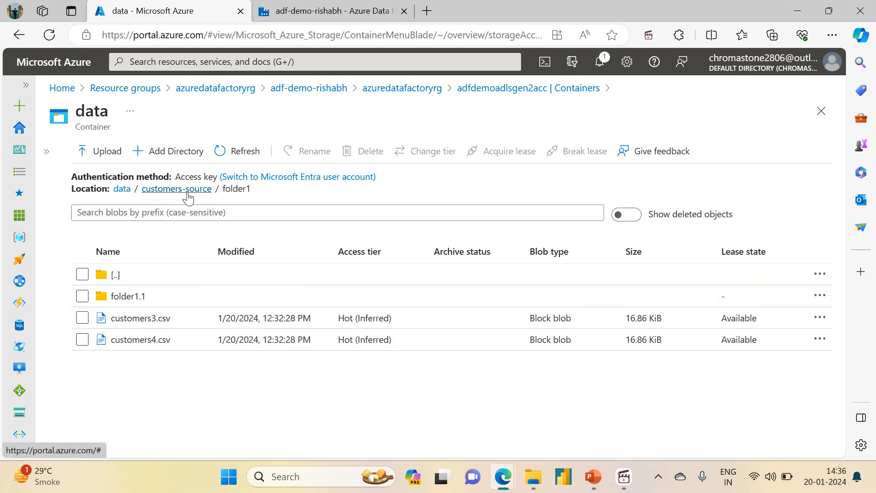
{"action": "left_click", "coordinate": [187, 190]}
{"action": "left_click", "coordinate": [116, 319]}
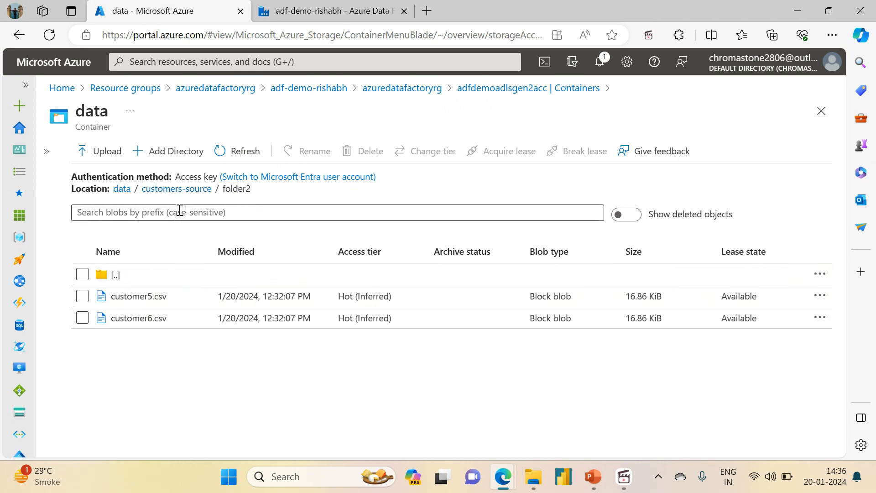
{"action": "left_click", "coordinate": [189, 190]}
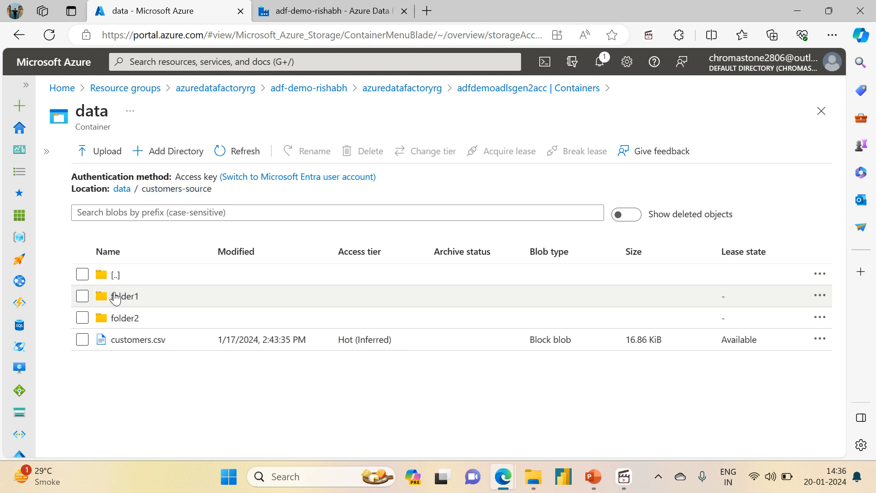
Look through folder1 and its subfolder folder1.1 to check which files each contains and when they were modified.
{"action": "left_click", "coordinate": [115, 299]}
{"action": "left_click", "coordinate": [135, 297]}
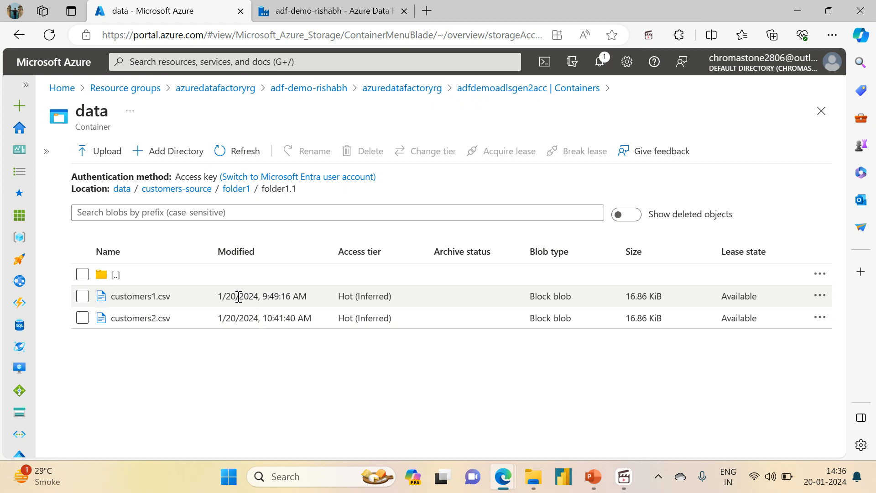
{"action": "left_click", "coordinate": [233, 177]}
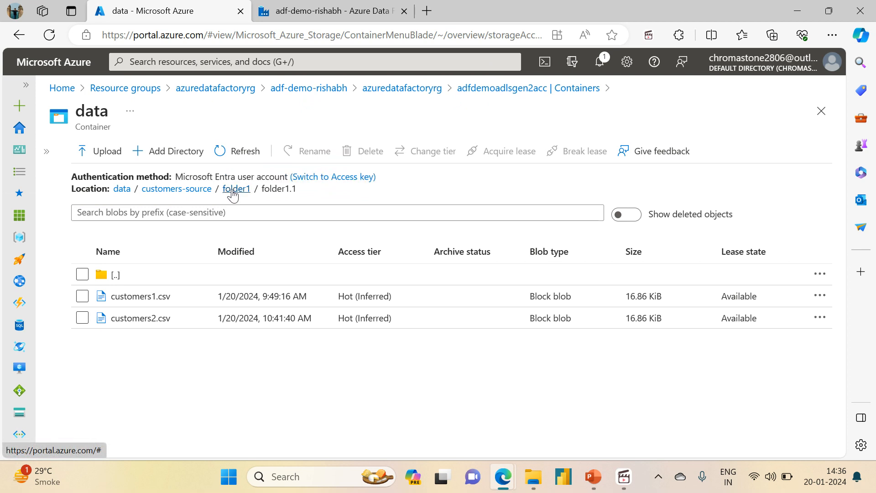
{"action": "left_click", "coordinate": [233, 190]}
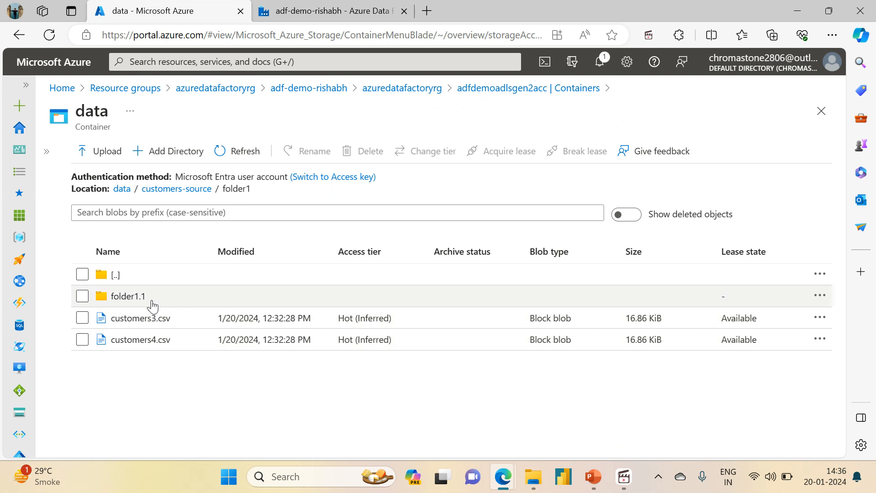
{"action": "left_click", "coordinate": [127, 296]}
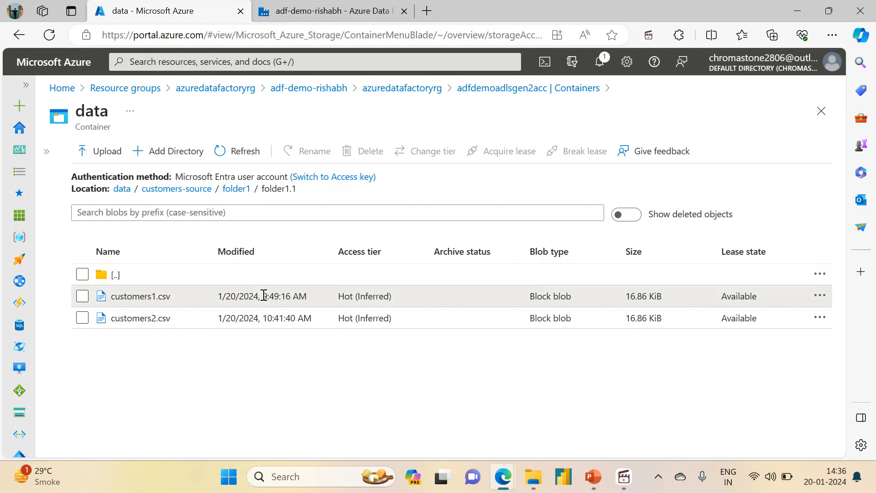
{"action": "left_click", "coordinate": [235, 296]}
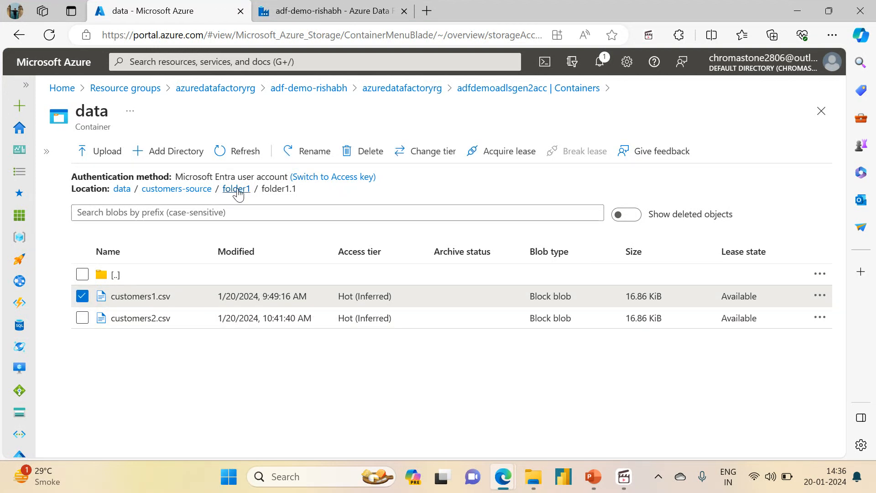
Go back to customers-source and reopen folder1.1 to examine the modified times of customers1.csv and customers2.csv.
{"action": "left_click", "coordinate": [184, 189]}
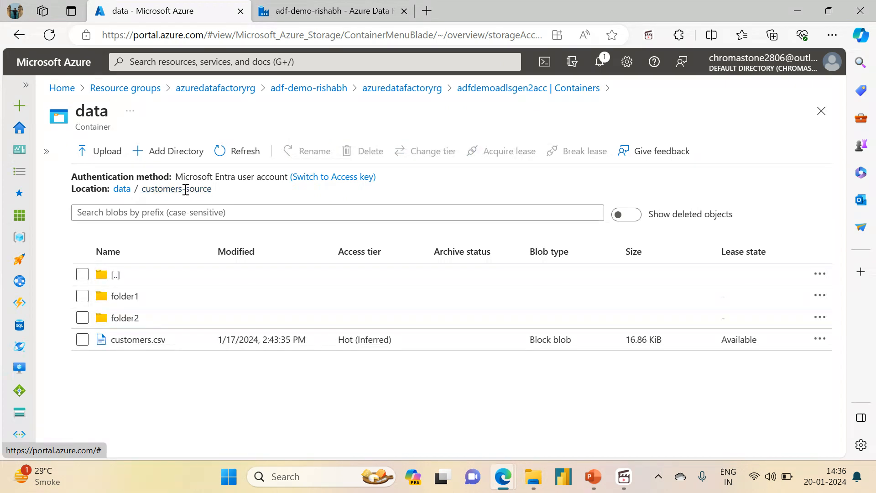
{"action": "left_click", "coordinate": [121, 296]}
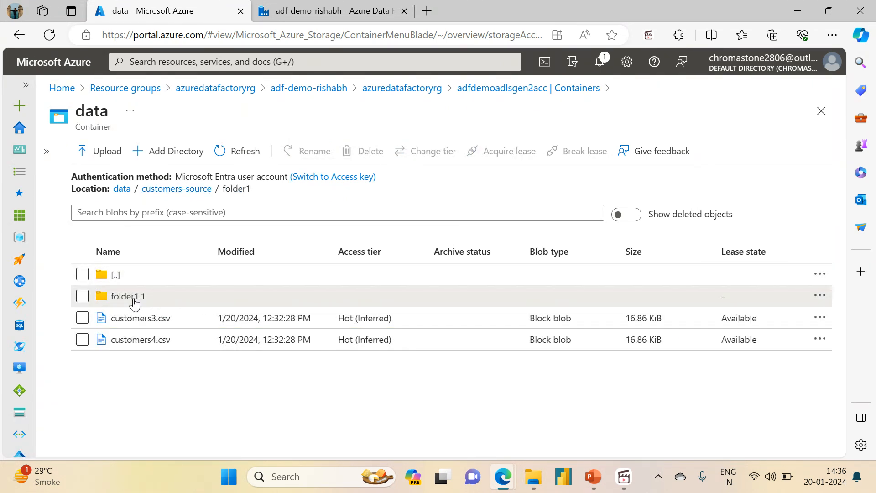
{"action": "left_click", "coordinate": [128, 297]}
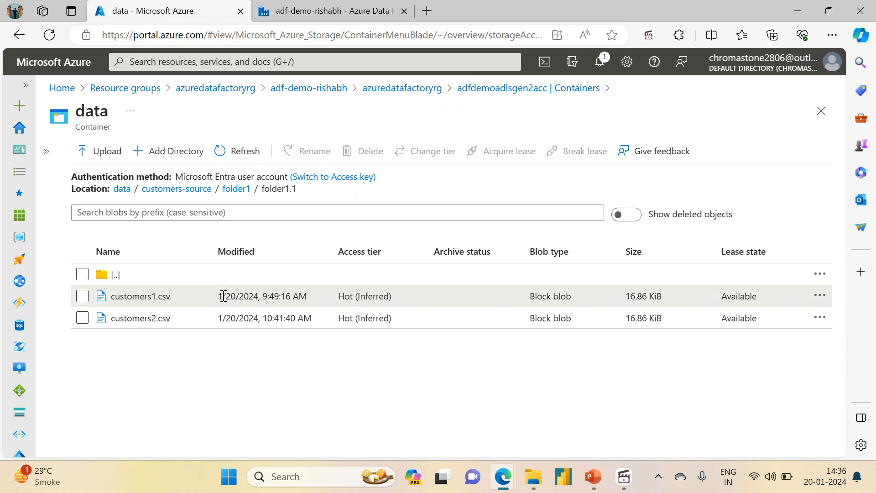
{"action": "left_click_drag", "start_coordinate": [219, 296], "coordinate": [206, 321]}
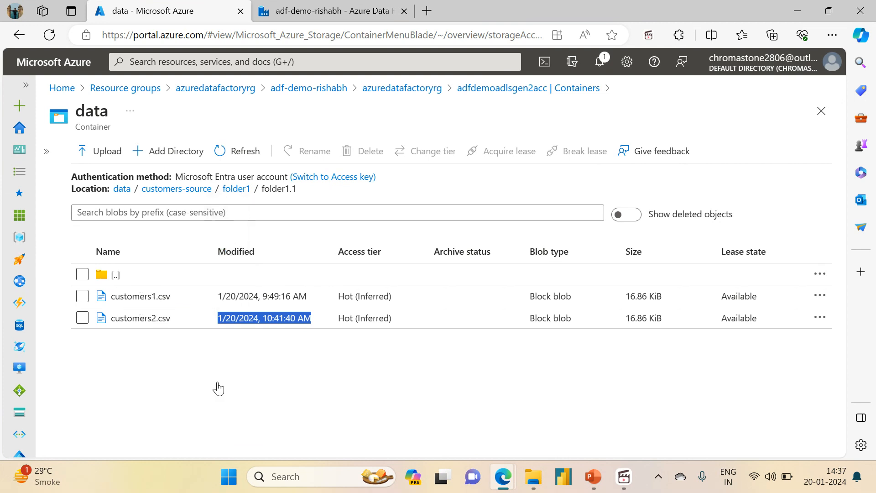
{"action": "left_click", "coordinate": [218, 387]}
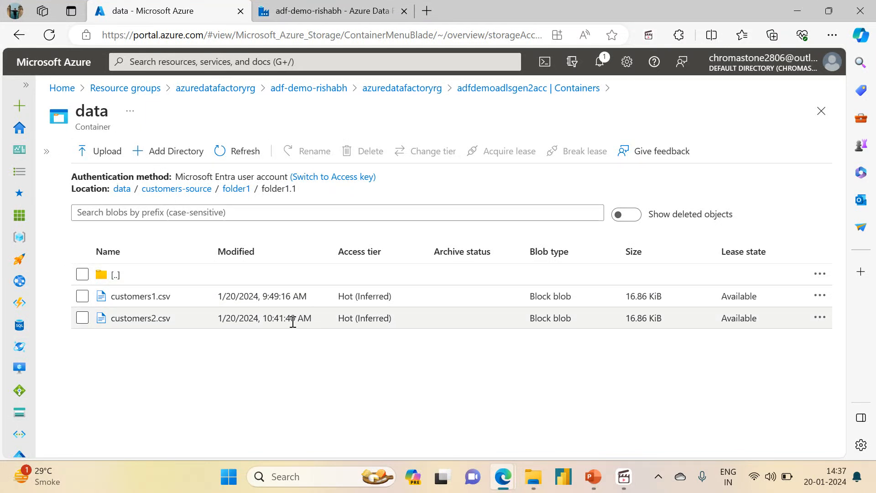
Switch to Azure Data Factory Studio and open the pl_copy_customer_data pipeline for authoring with the factory resources pane collapsed.
{"action": "left_click", "coordinate": [338, 9]}
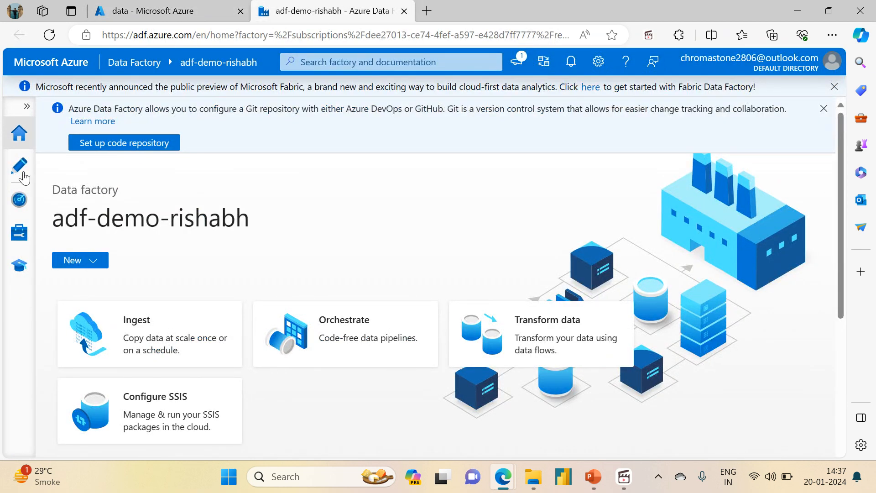
{"action": "left_click", "coordinate": [23, 175]}
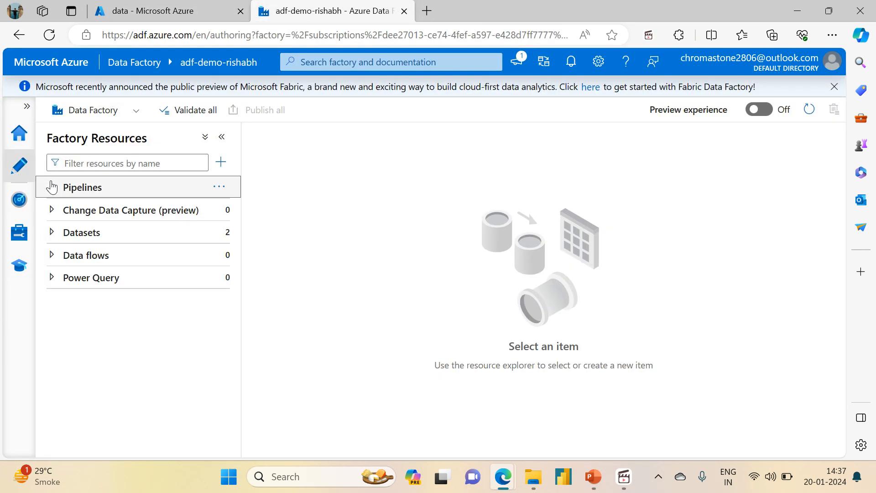
{"action": "left_click", "coordinate": [52, 187]}
{"action": "left_click", "coordinate": [83, 212]}
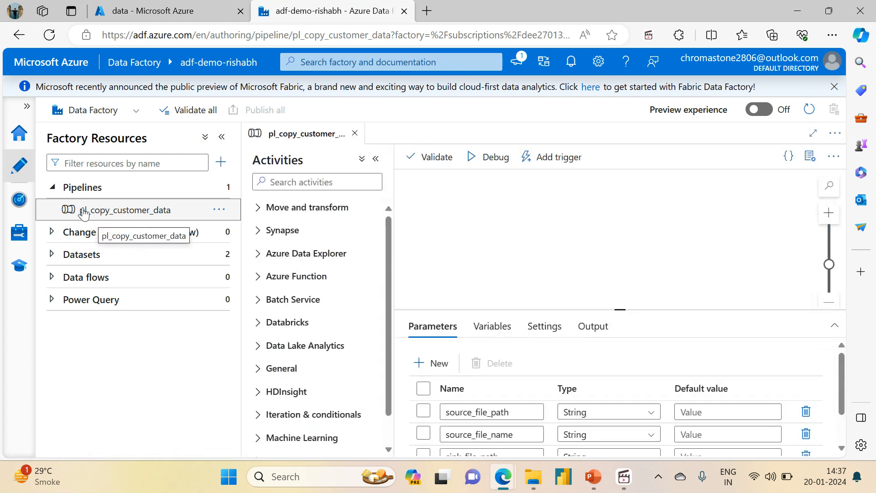
{"action": "left_click", "coordinate": [222, 136]}
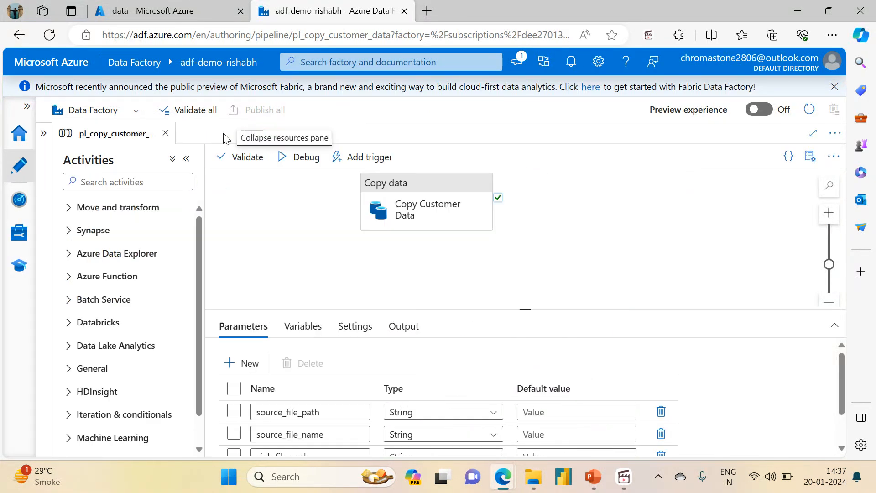
Open the Copy Customer Data activity's source settings in an enlarged properties pane and read the explanation of Filter by last modified.
{"action": "left_click", "coordinate": [417, 199]}
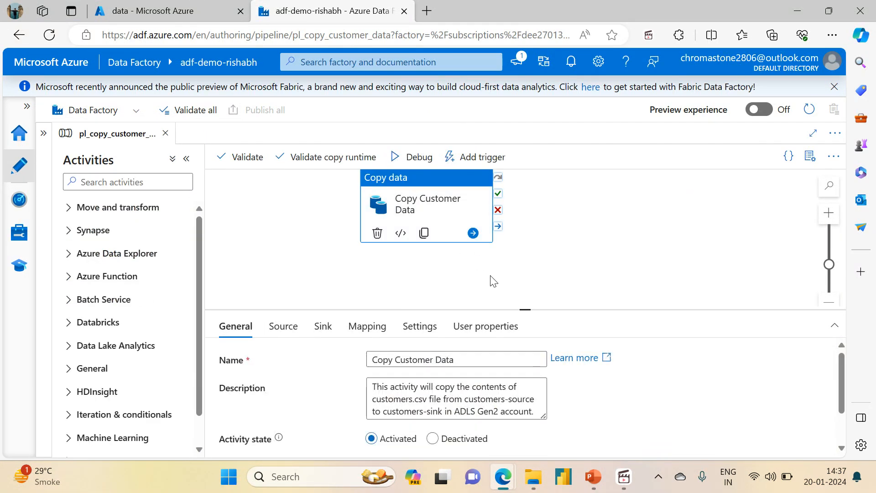
{"action": "left_click_drag", "start_coordinate": [525, 310], "coordinate": [525, 225]}
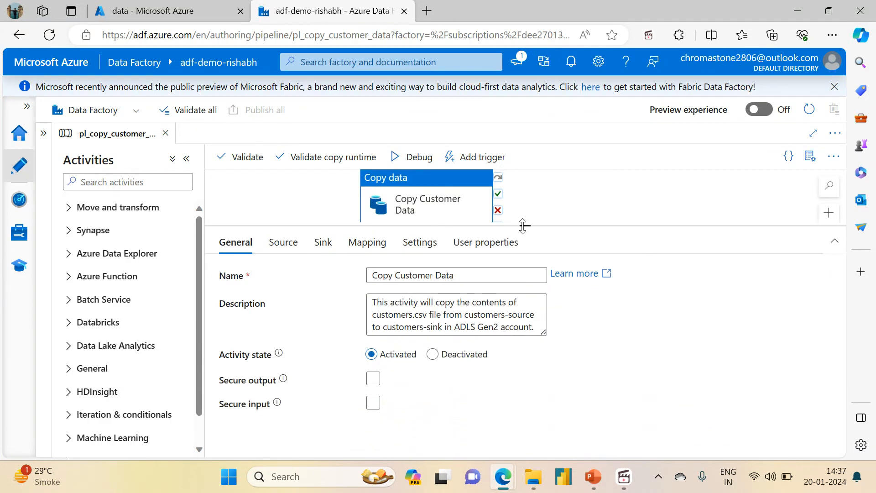
{"action": "left_click", "coordinate": [287, 245]}
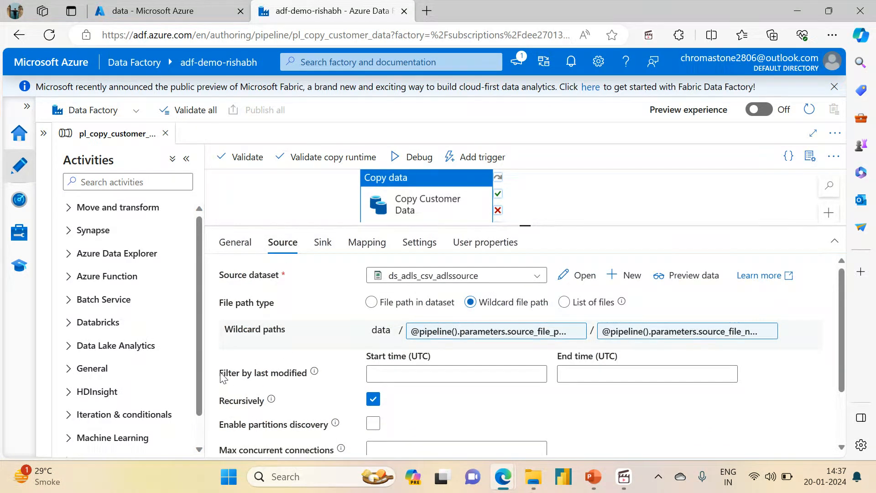
{"action": "mouse_move", "coordinate": [315, 374]}
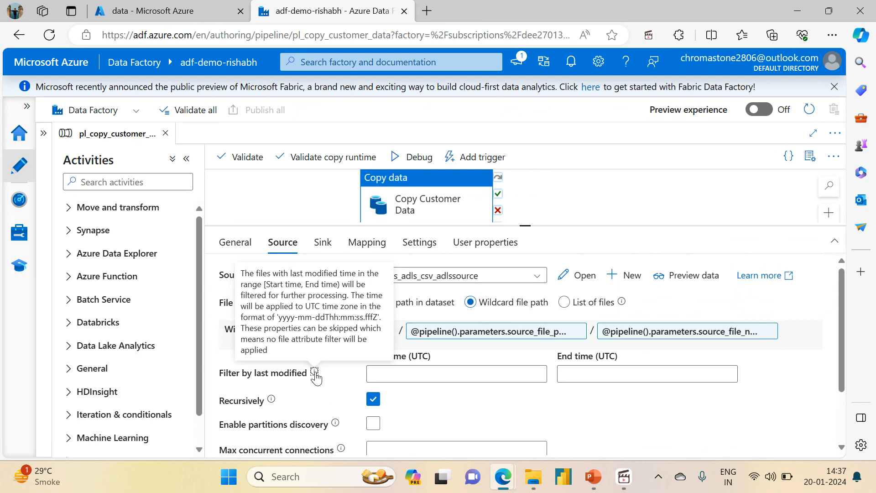
Check the modified times of the files in folder1.1 again and search the web for "utc now" in a new browser tab.
{"action": "key", "text": "ctrl+shift+Tab"}
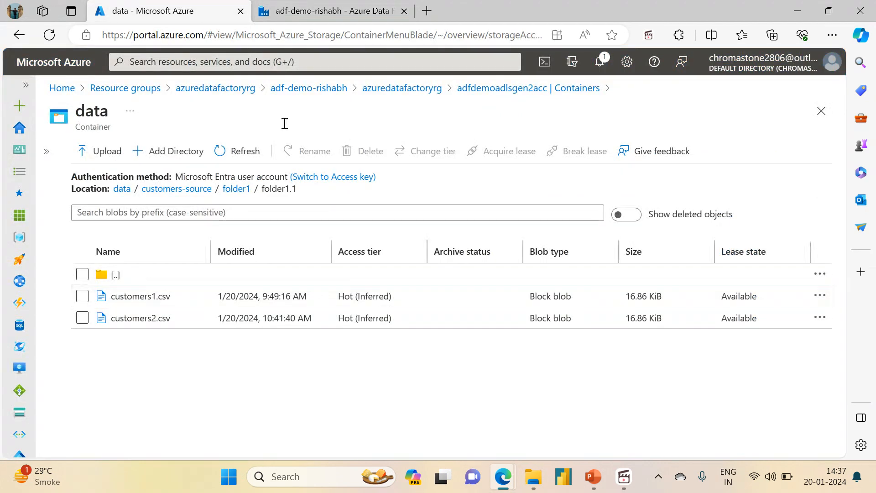
{"action": "left_click", "coordinate": [327, 6]}
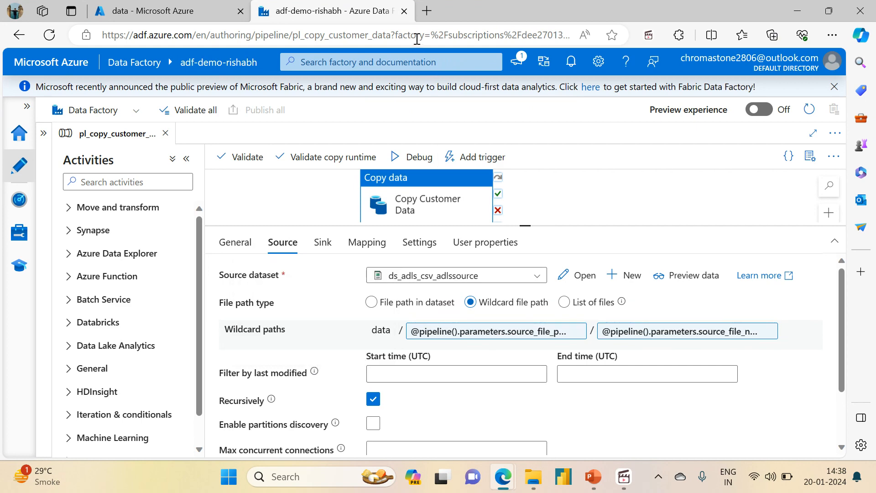
{"action": "left_click", "coordinate": [427, 11]}
{"action": "type", "text": "utc"}
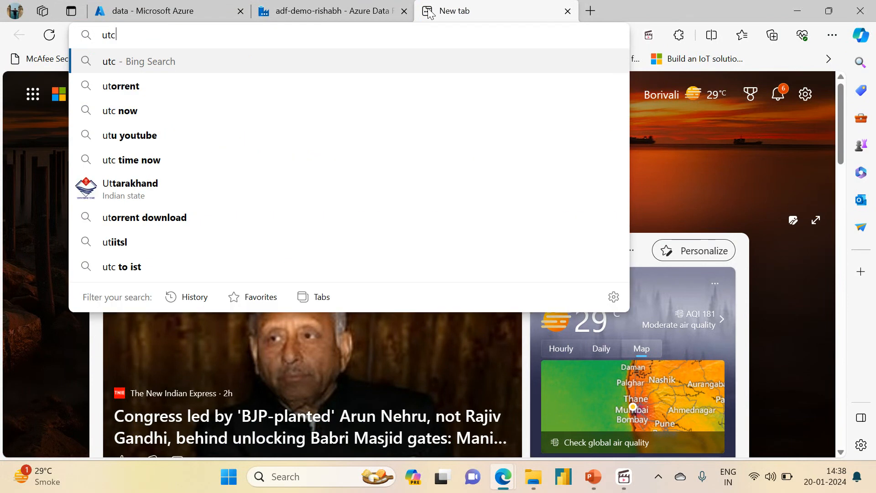
{"action": "type", "text": " n"}
{"action": "key", "text": "Return"}
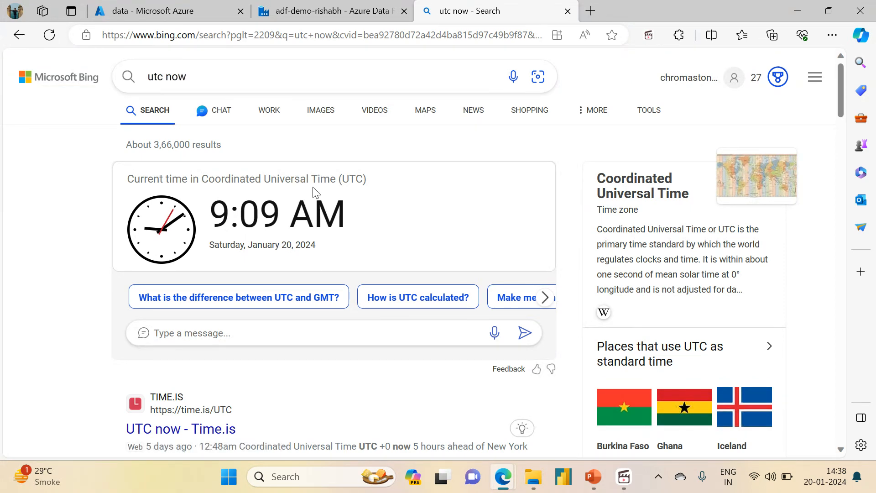
Compare the modified time of customers1.csv in folder1.1 with the current UTC time.
{"action": "left_click", "coordinate": [323, 4]}
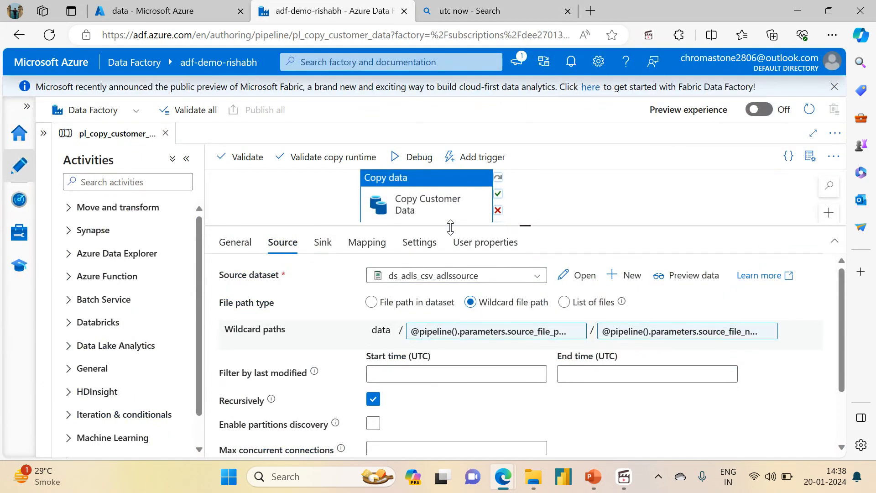
{"action": "left_click", "coordinate": [157, 3]}
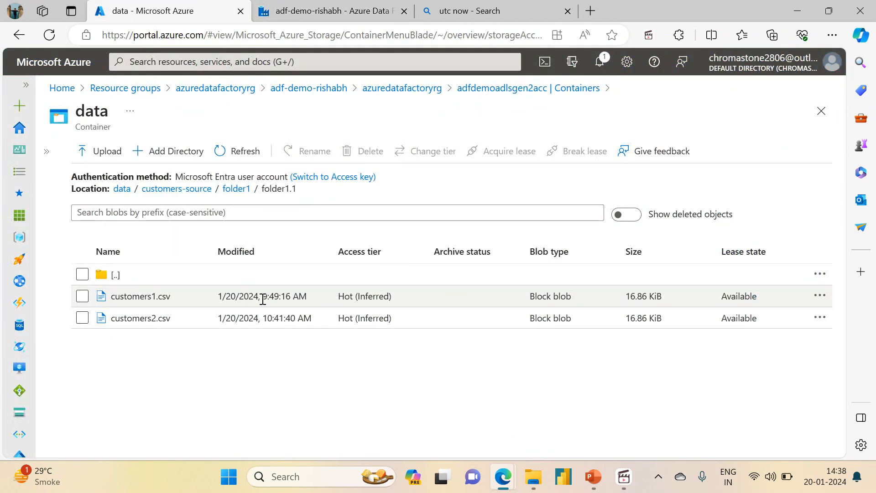
{"action": "left_click_drag", "start_coordinate": [263, 299], "coordinate": [291, 299]}
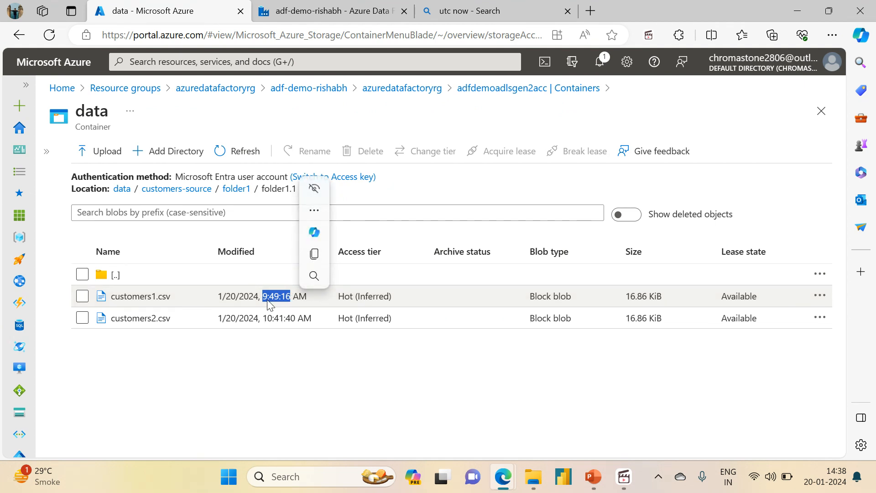
{"action": "left_click", "coordinate": [497, 7]}
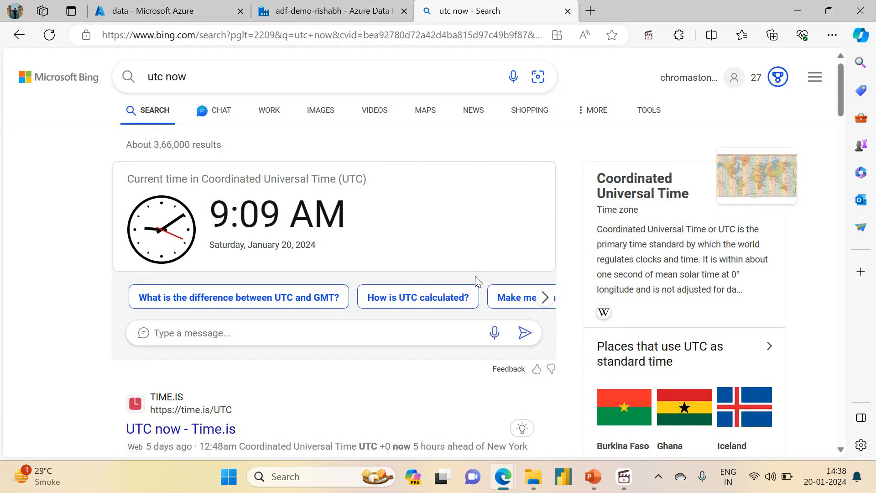
Convert the modified time of customers1.csv to UTC by searching the web for "9:49 AM IST to UTC".
{"action": "left_click", "coordinate": [338, 7]}
{"action": "left_click", "coordinate": [456, 10]}
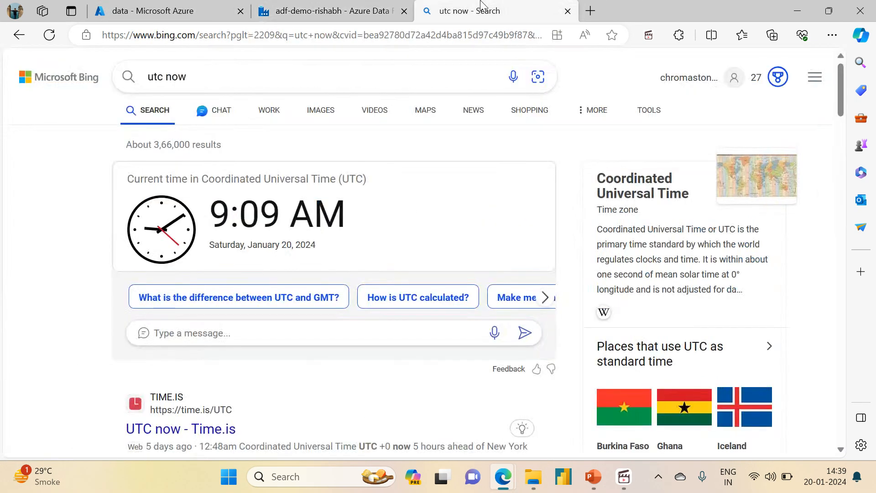
{"action": "double_click", "coordinate": [222, 85]}
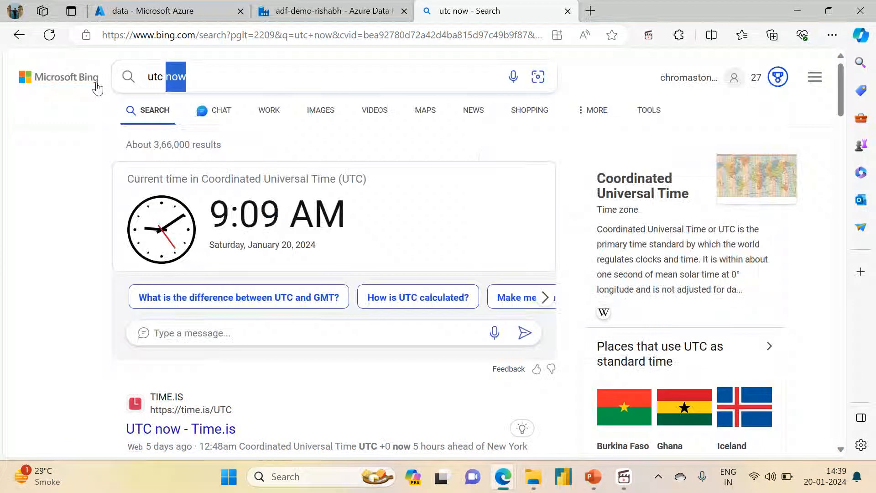
{"action": "left_click", "coordinate": [219, 6]}
{"action": "left_click", "coordinate": [456, 11]}
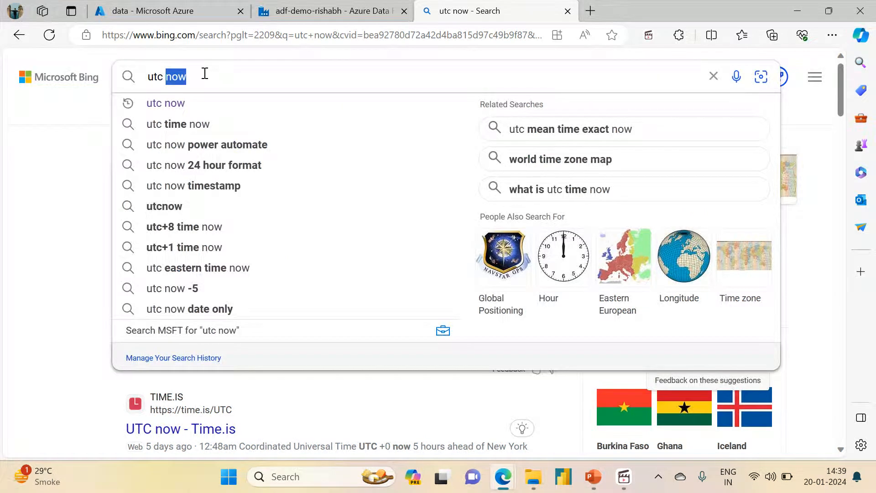
{"action": "key", "text": "BackSpace"}
{"action": "key", "text": "BackSpace"}
{"action": "key", "text": "BackSpace"}
{"action": "key", "text": "BackSpace"}
{"action": "key", "text": "BackSpace"}
{"action": "type", "text": "9"}
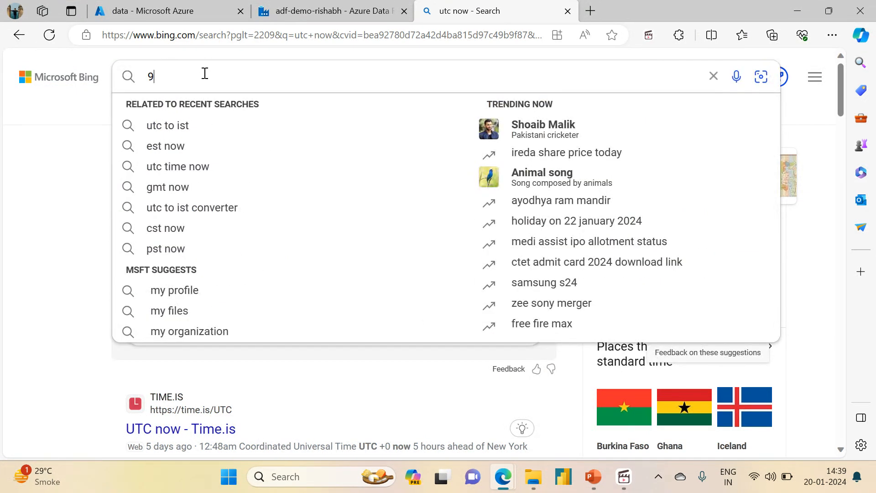
{"action": "type", "text": ":49 "}
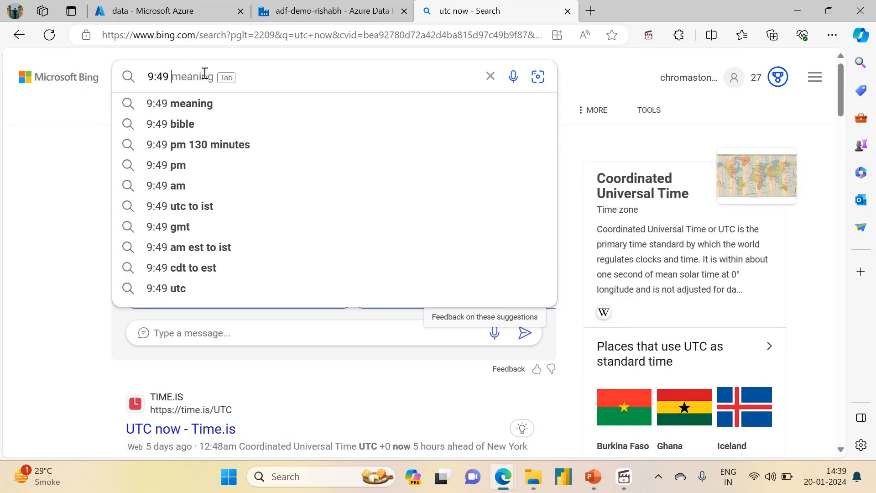
{"action": "type", "text": "AM IST t"}
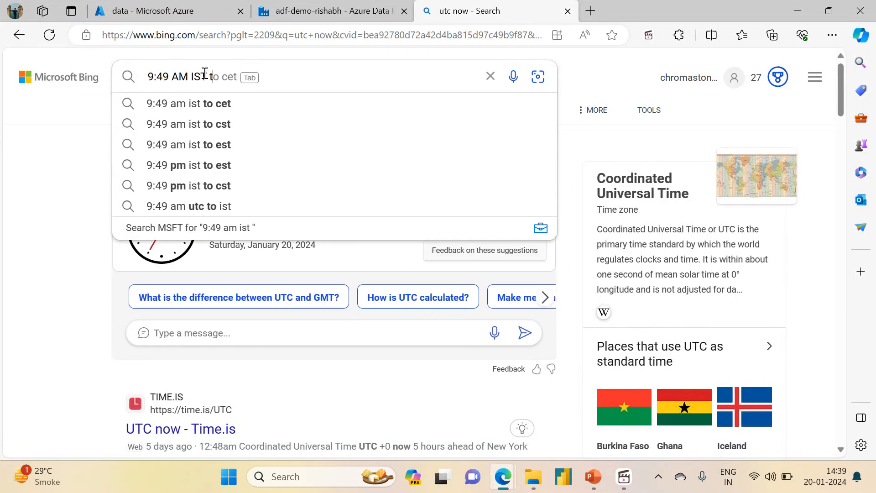
{"action": "type", "text": "o UTC"}
{"action": "key", "text": "Return"}
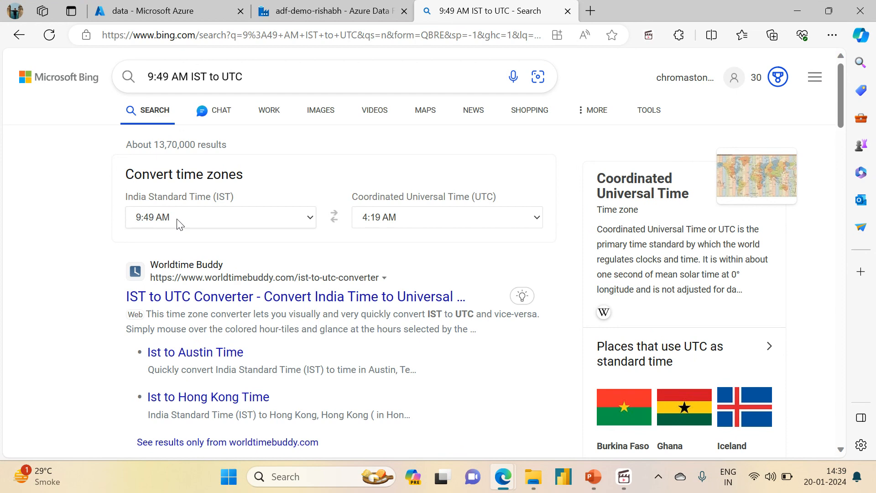
In the copy activity's source settings, set the last modified filter's start time to 1/19/2024, 4:00:00 AM UTC.
{"action": "left_click", "coordinate": [342, 6]}
{"action": "left_click", "coordinate": [389, 382]}
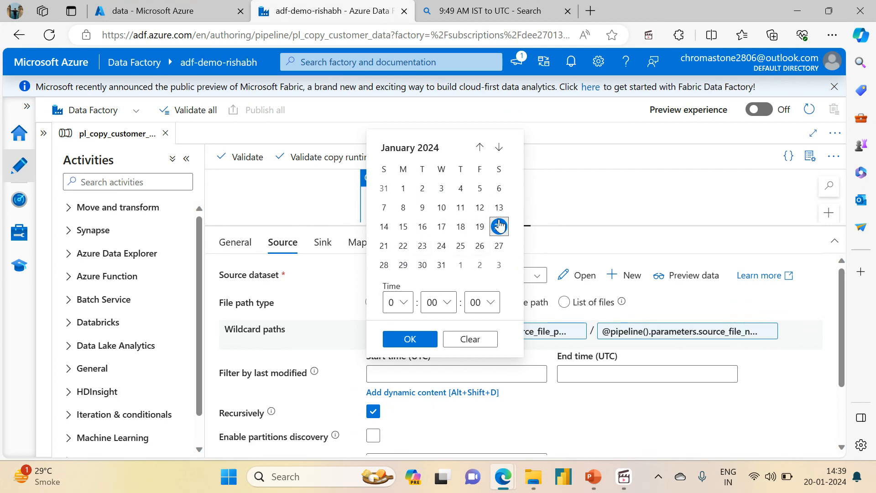
{"action": "left_click", "coordinate": [399, 303]}
{"action": "left_click", "coordinate": [435, 296]}
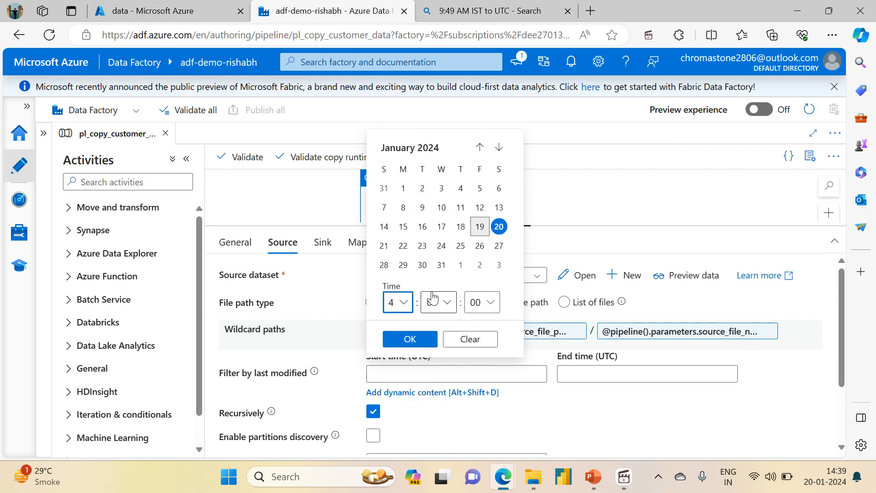
{"action": "left_click", "coordinate": [447, 304]}
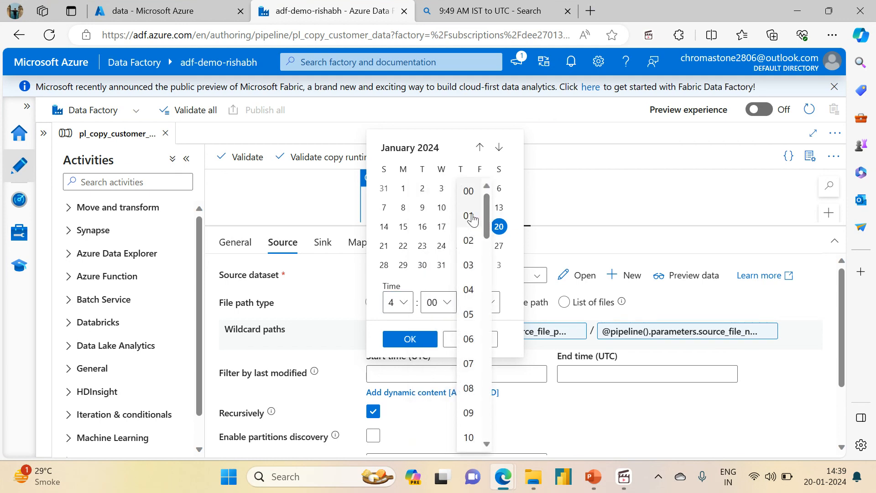
{"action": "left_click", "coordinate": [469, 190]}
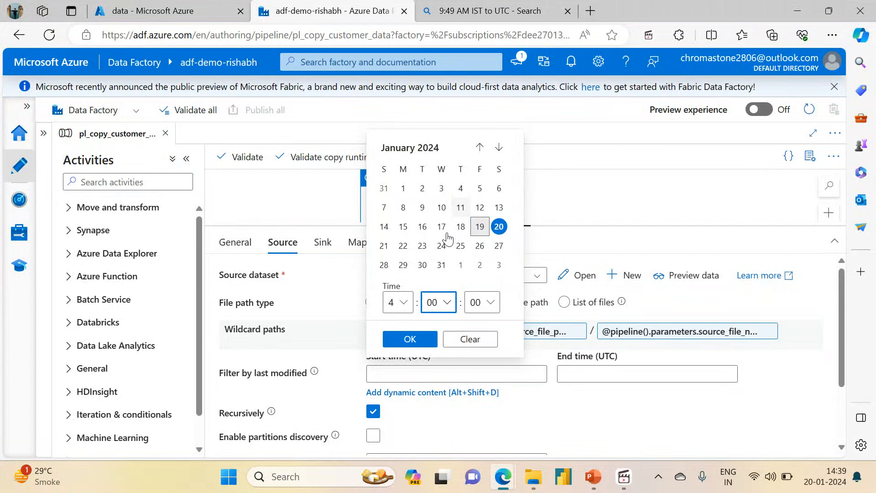
{"action": "left_click", "coordinate": [409, 338]}
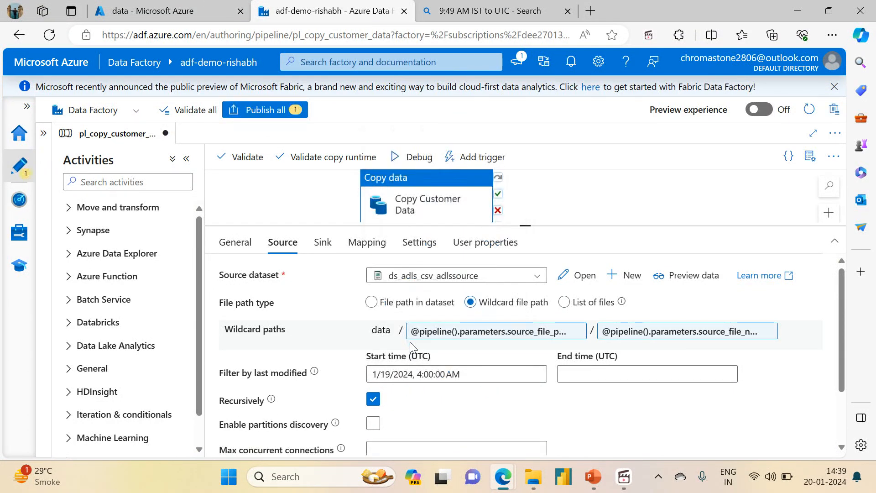
Check the modified time of customers2.csv and convert it by searching the web for "10:41 AM IST to UTC".
{"action": "left_click", "coordinate": [589, 370]}
{"action": "left_click", "coordinate": [479, 10]}
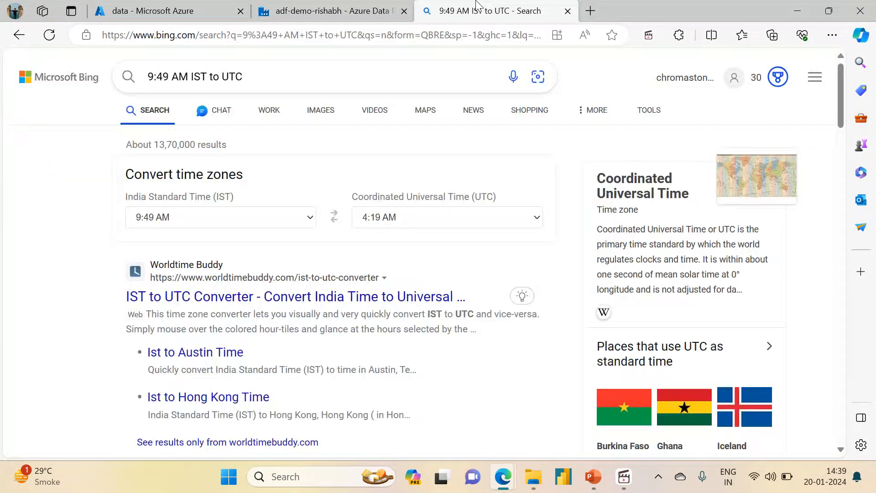
{"action": "left_click", "coordinate": [326, 6]}
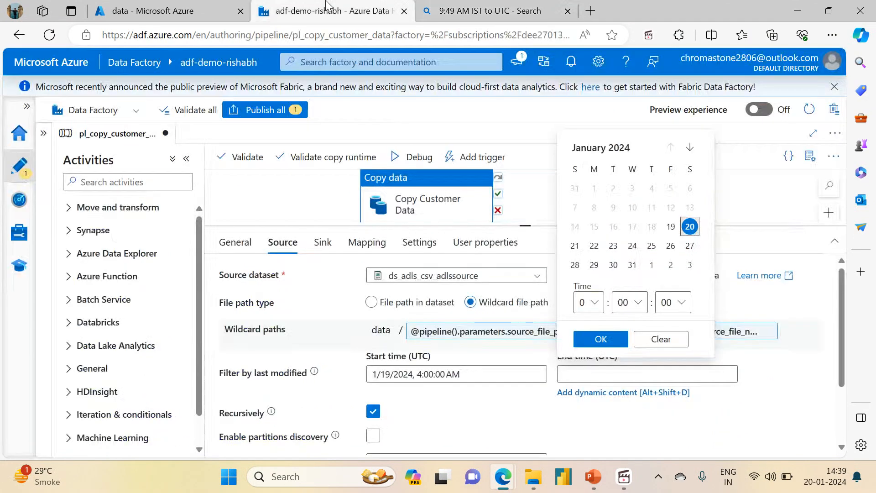
{"action": "left_click", "coordinate": [161, 8]}
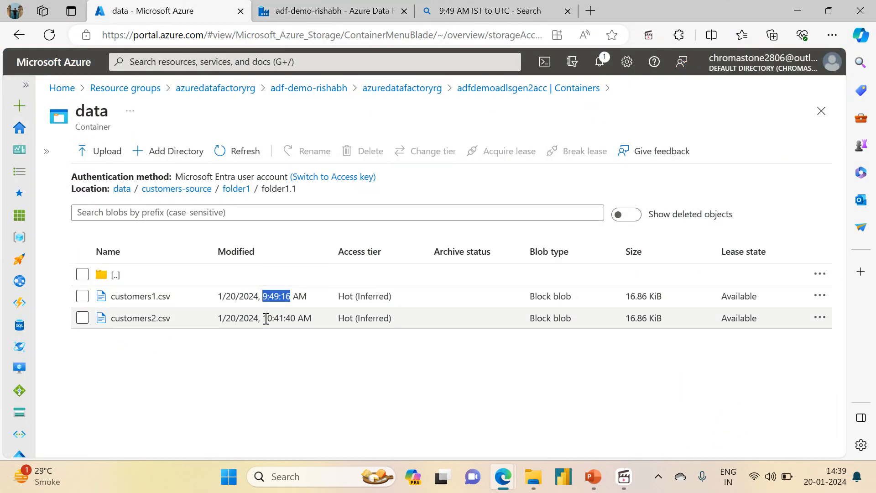
{"action": "left_click", "coordinate": [479, 10]}
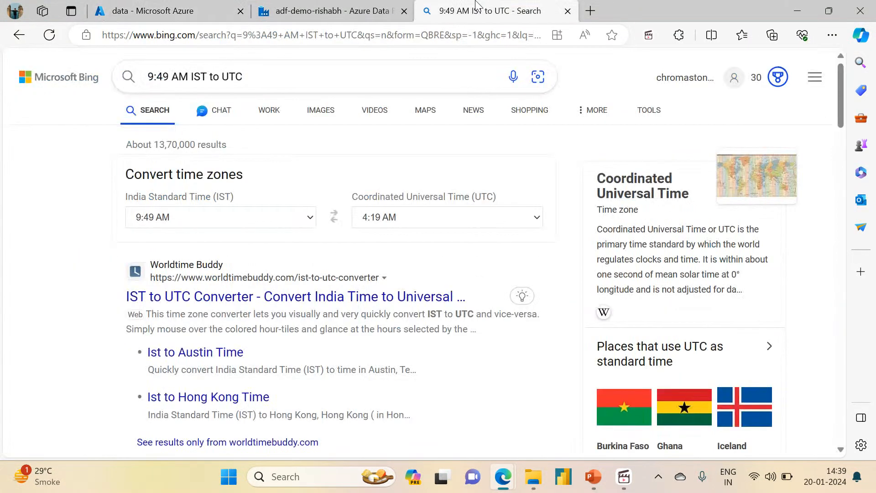
{"action": "left_click", "coordinate": [154, 77]}
{"action": "key", "text": "BackSpace"}
{"action": "type", "text": "10"}
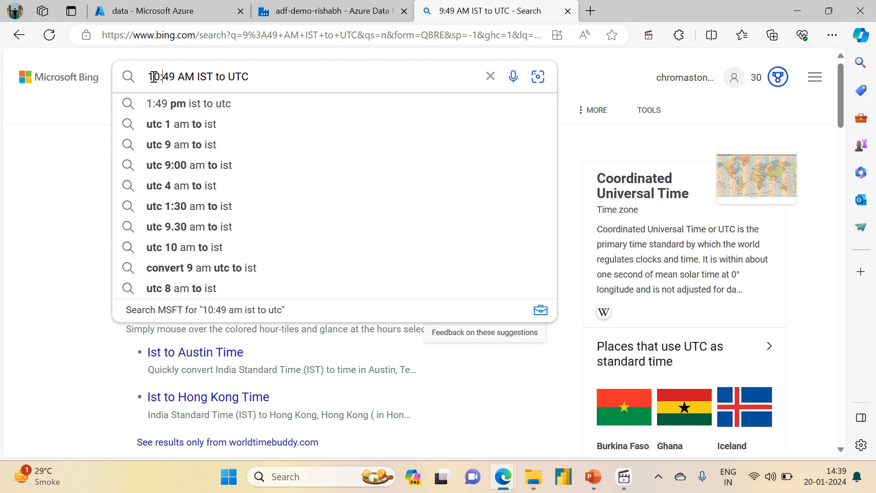
{"action": "key", "text": "Right"}
{"action": "key", "text": "Right"}
{"action": "key", "text": "Right"}
{"action": "key", "text": "BackSpace"}
{"action": "type", "text": "1"}
{"action": "key", "text": "Return"}
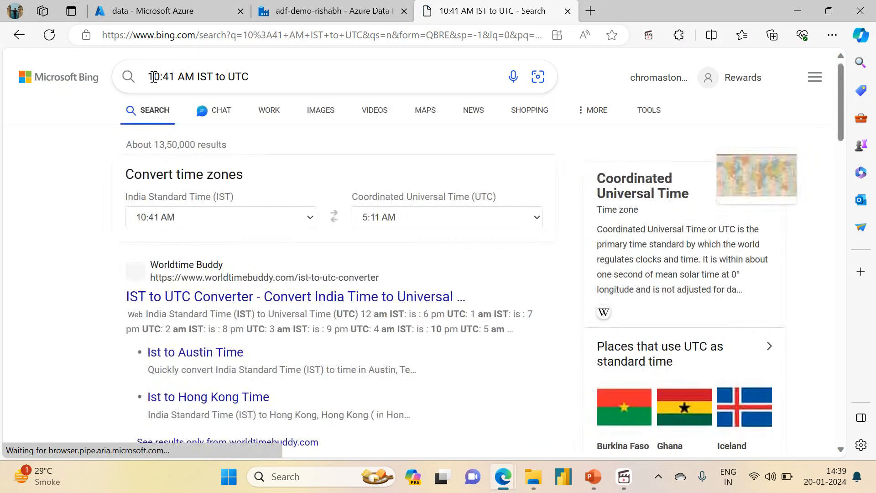
Set the last modified filter's end time to 1/19/2024, 5:20:00 AM UTC in the copy activity's source settings.
{"action": "left_click", "coordinate": [177, 7]}
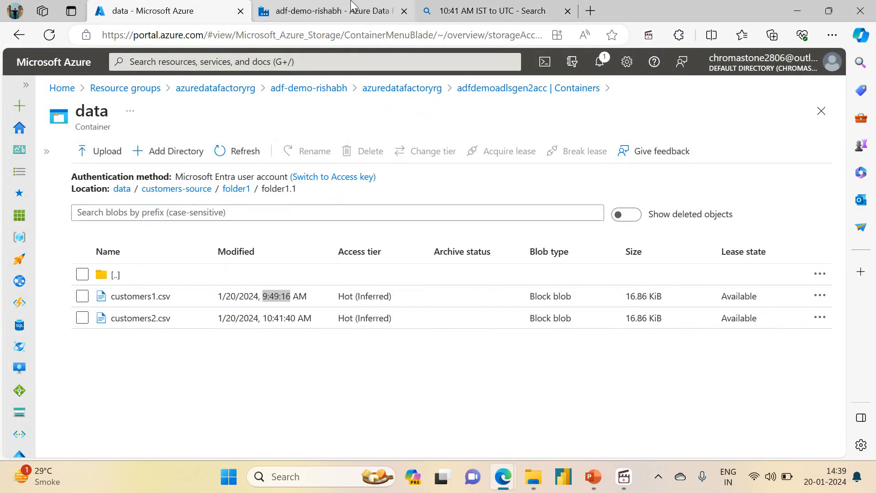
{"action": "left_click", "coordinate": [353, 6]}
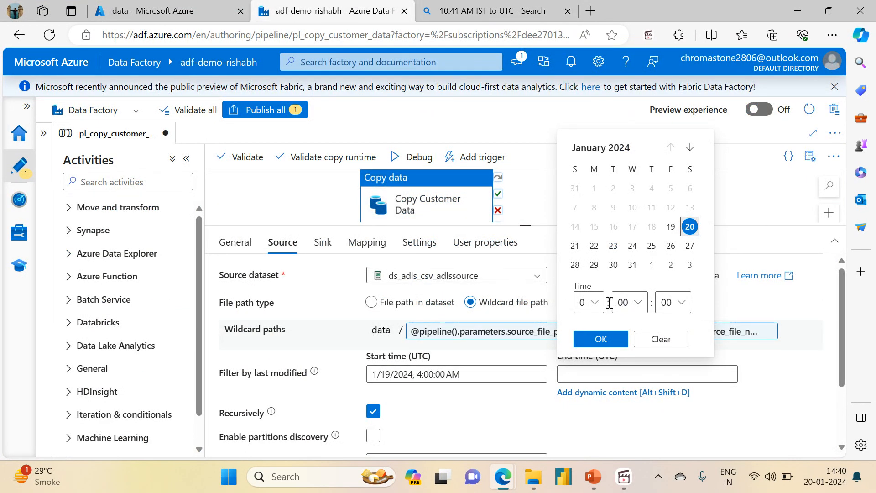
{"action": "left_click", "coordinate": [593, 302]}
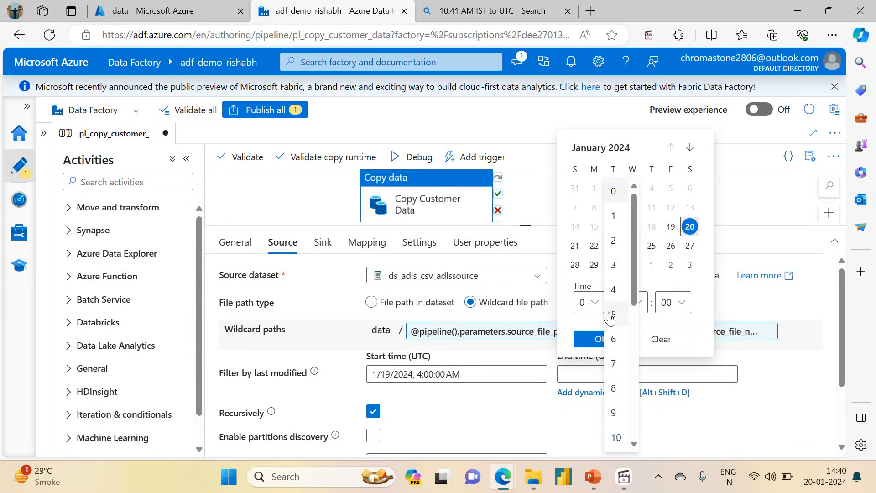
{"action": "left_click", "coordinate": [613, 314]}
{"action": "left_click", "coordinate": [625, 303]}
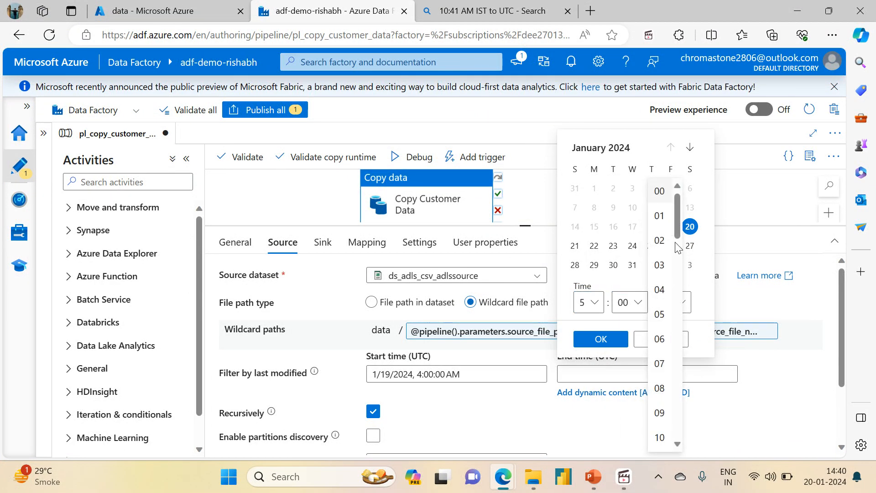
{"action": "left_click_drag", "start_coordinate": [678, 225], "coordinate": [680, 280]}
{"action": "left_click", "coordinate": [660, 354]}
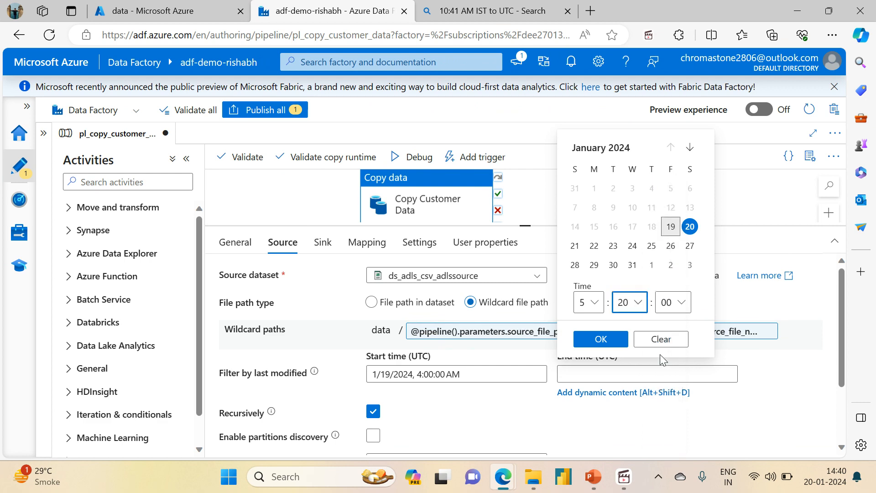
{"action": "left_click", "coordinate": [601, 338]}
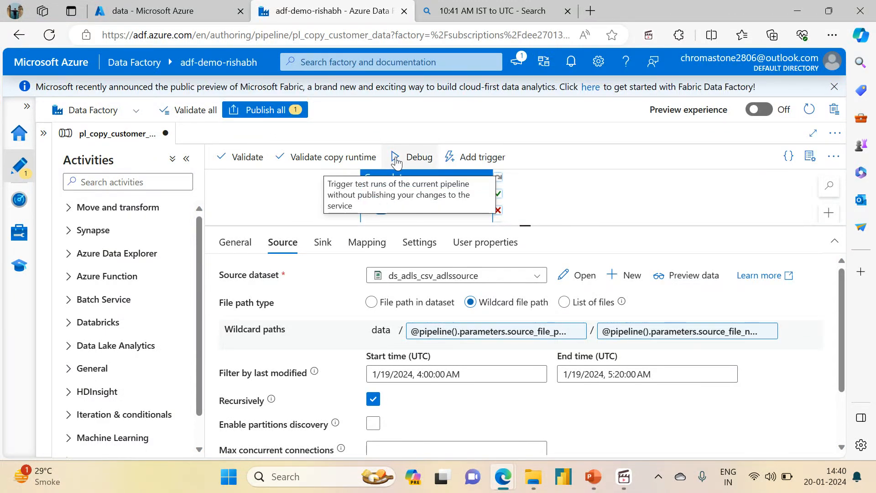
Check the folders and files at the root of the data storage container.
{"action": "left_click", "coordinate": [195, 7]}
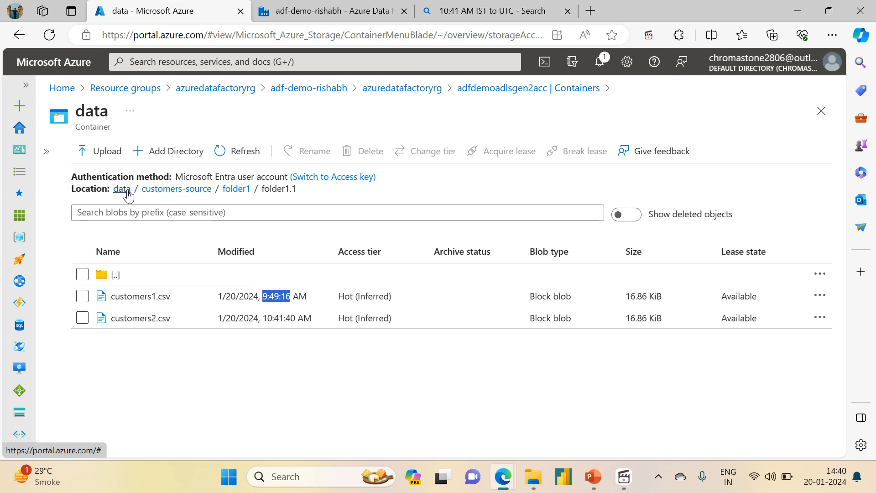
{"action": "left_click", "coordinate": [128, 192]}
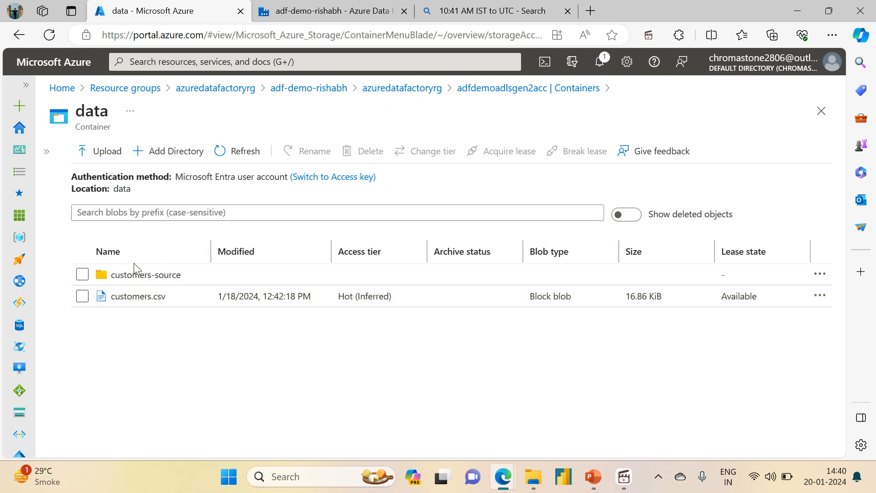
{"action": "left_click", "coordinate": [354, 7]}
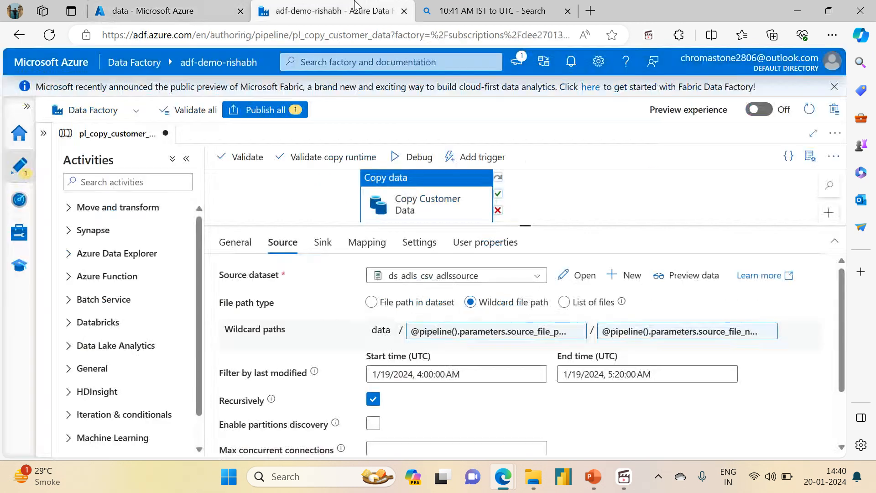
Debug the pipeline with source_file_path customers-source, source_file_name *.csv and sink_file_path customer-sink.
{"action": "left_click", "coordinate": [419, 156]}
{"action": "left_click", "coordinate": [652, 160]}
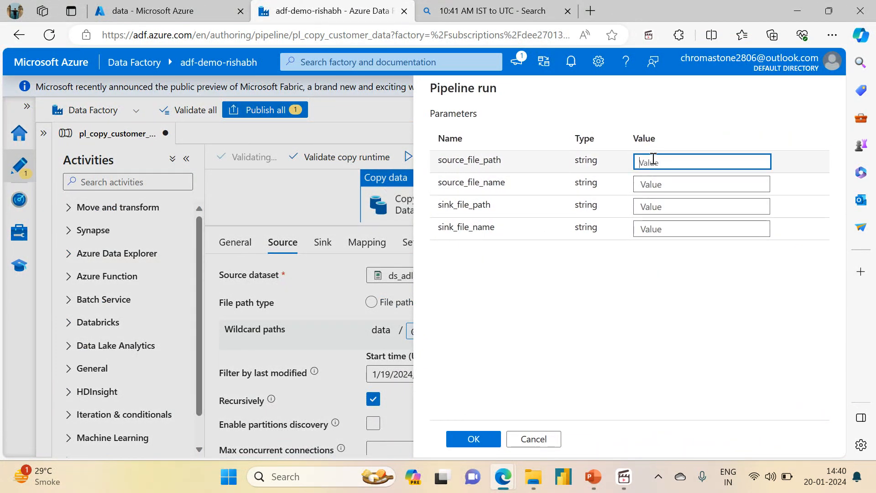
{"action": "type", "text": "cu"}
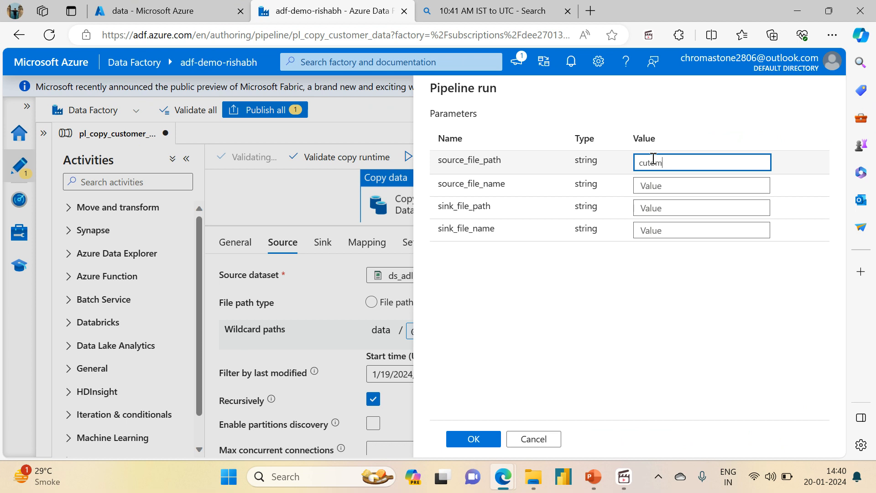
{"action": "type", "text": "stomer-s"}
{"action": "key", "text": "BackSpace"}
{"action": "key", "text": "BackSpace"}
{"action": "type", "text": "s"}
{"action": "left_click", "coordinate": [669, 184]}
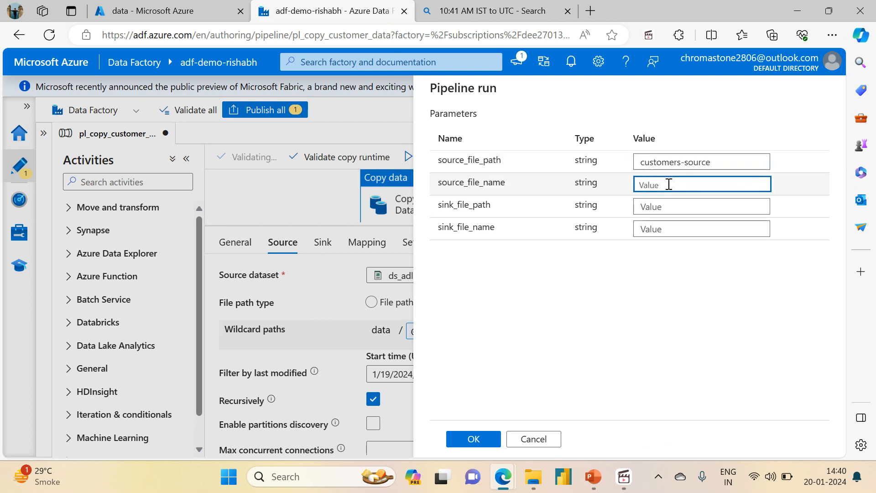
{"action": "type", "text": "*"}
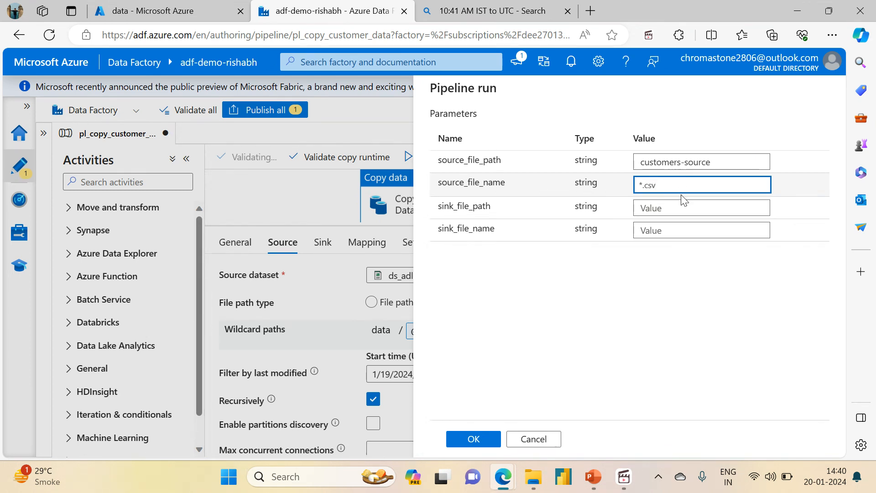
{"action": "left_click", "coordinate": [671, 206]}
{"action": "type", "text": "customer-sink"}
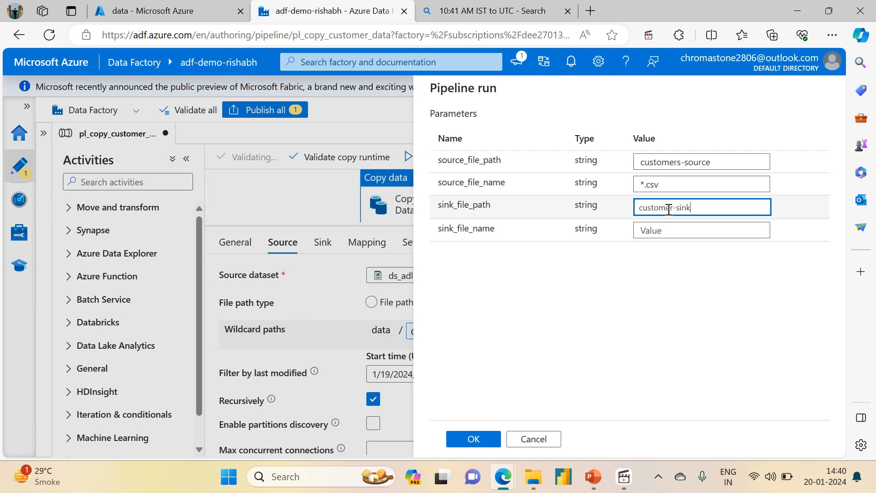
{"action": "left_click", "coordinate": [483, 438]}
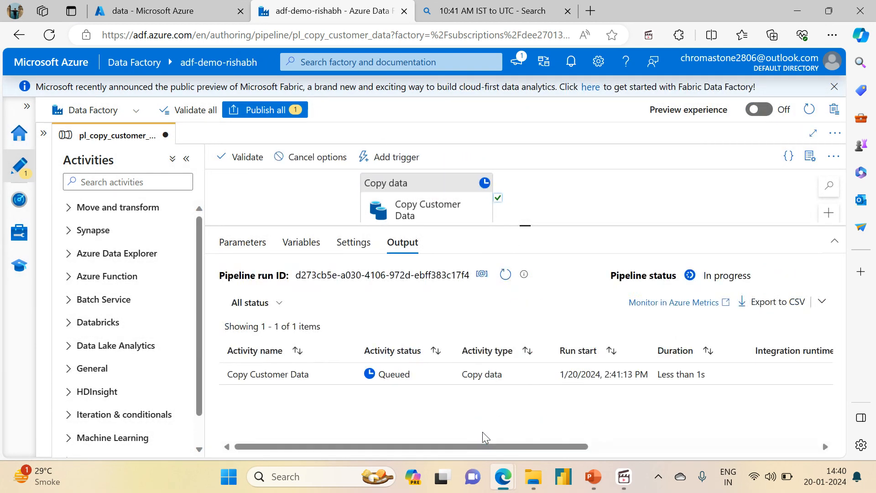
Refresh the debug run's status and check the root of the data container for a sink folder.
{"action": "left_click", "coordinate": [506, 274]}
{"action": "left_click", "coordinate": [187, 13]}
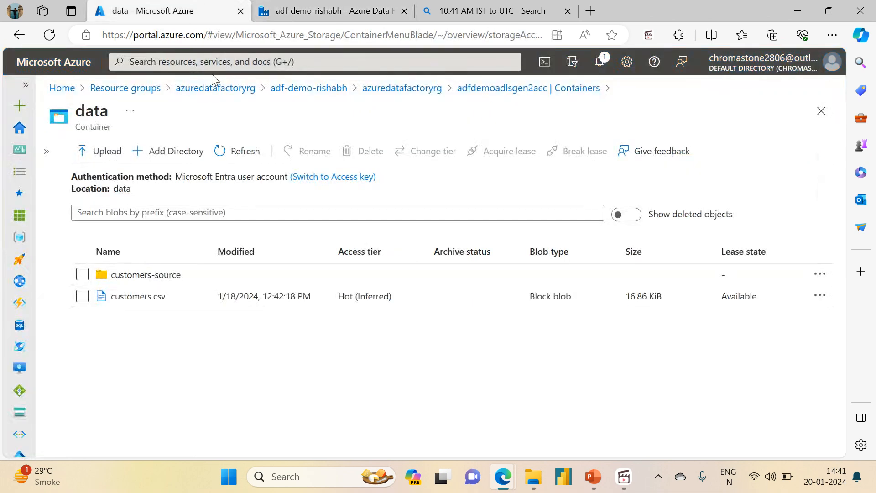
{"action": "left_click", "coordinate": [208, 150]}
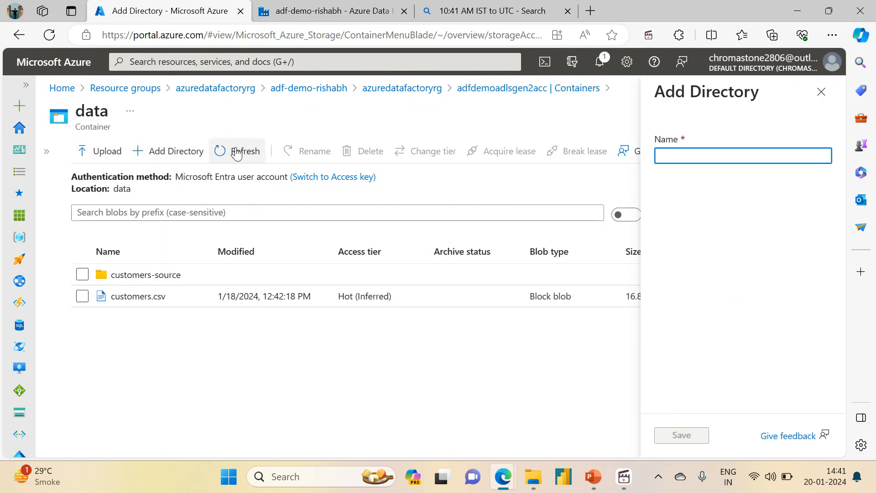
{"action": "left_click", "coordinate": [822, 92]}
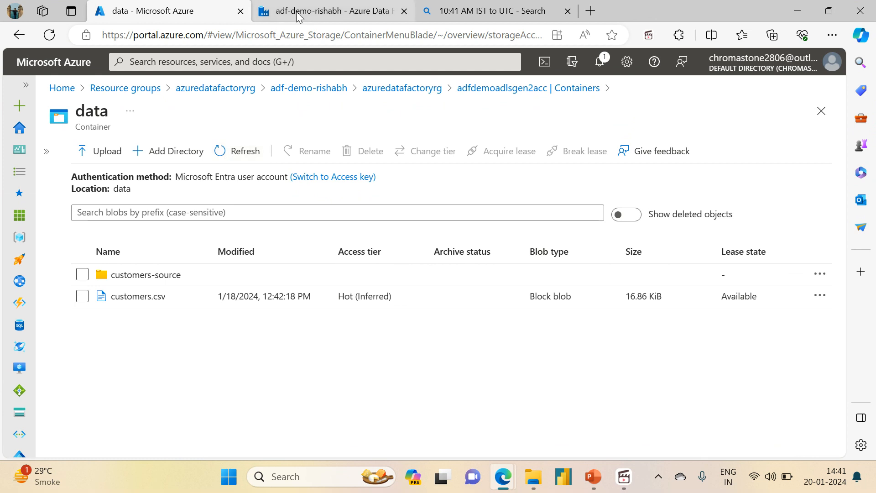
Inspect the output of the Copy Customer Data activity for the number of files read and written.
{"action": "left_click", "coordinate": [326, 11]}
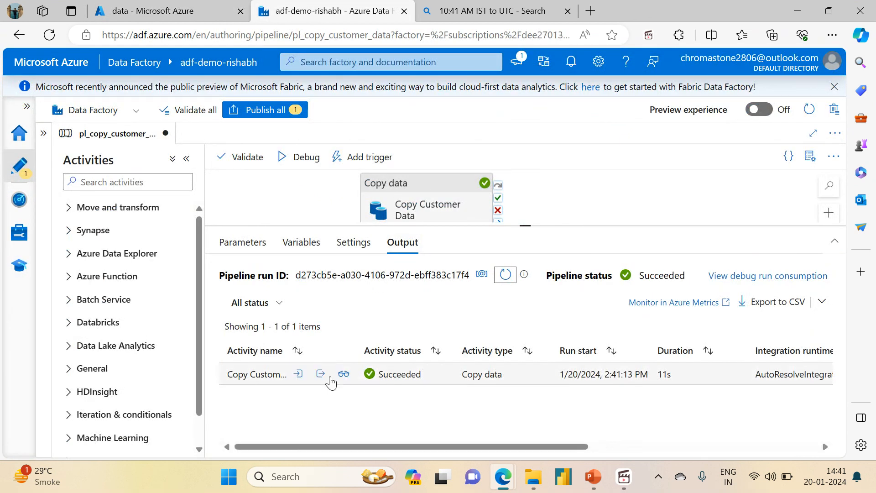
{"action": "left_click", "coordinate": [322, 370]}
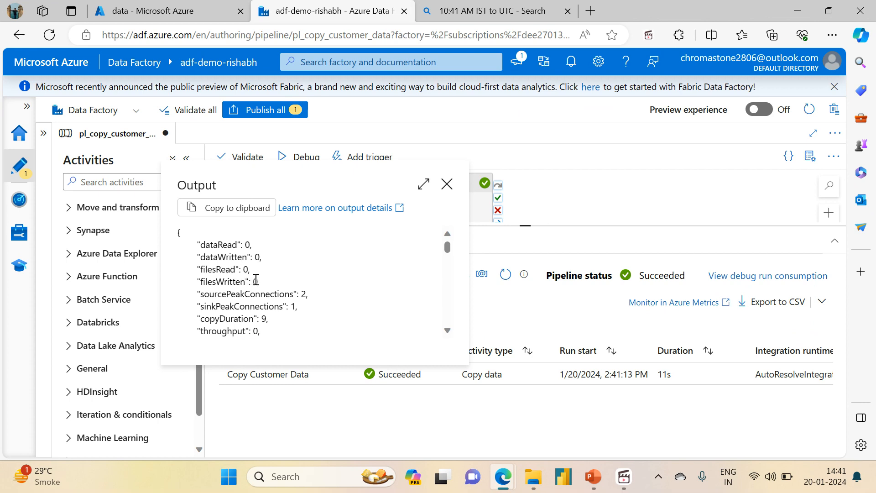
{"action": "left_click", "coordinate": [447, 184]}
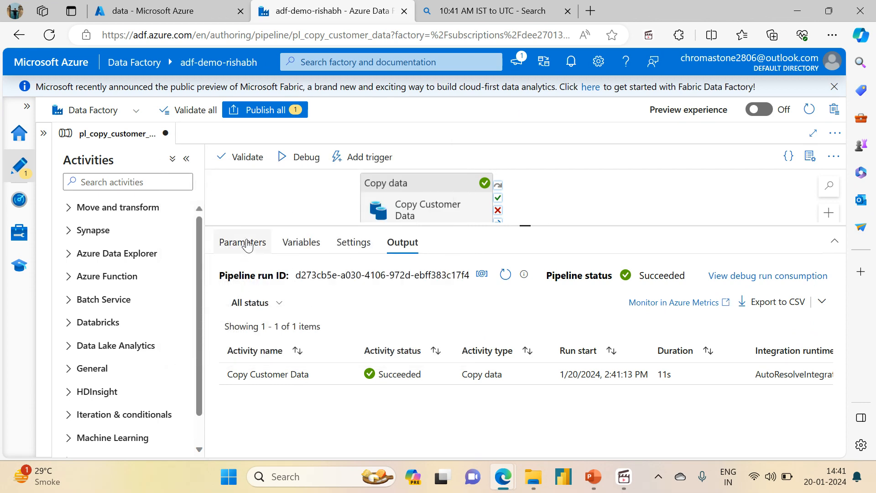
Correct the start time of the Copy Customer Data source's last modified filter to 1/20/2024, 4:00:00 AM UTC.
{"action": "left_click", "coordinate": [393, 182]}
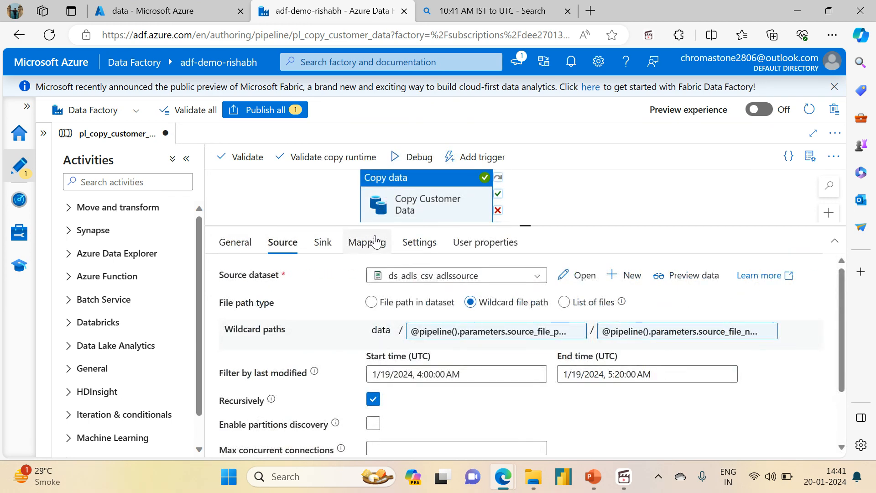
{"action": "left_click", "coordinate": [382, 373]}
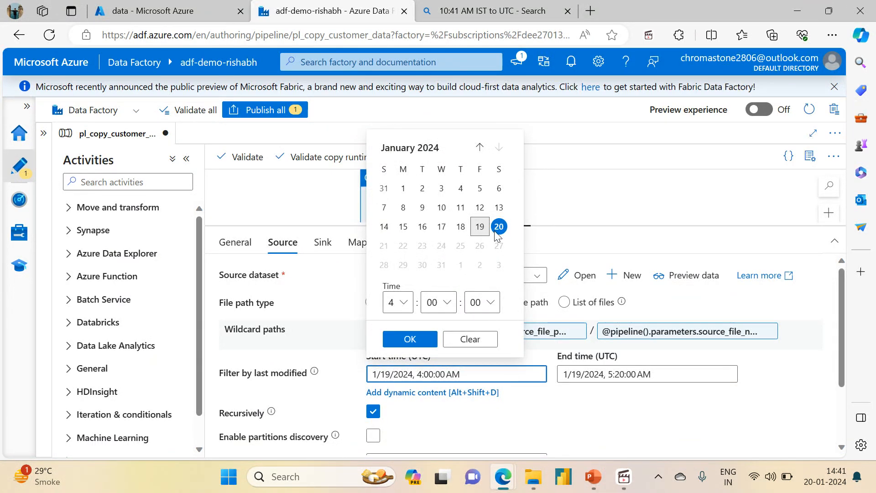
{"action": "left_click", "coordinate": [517, 365]}
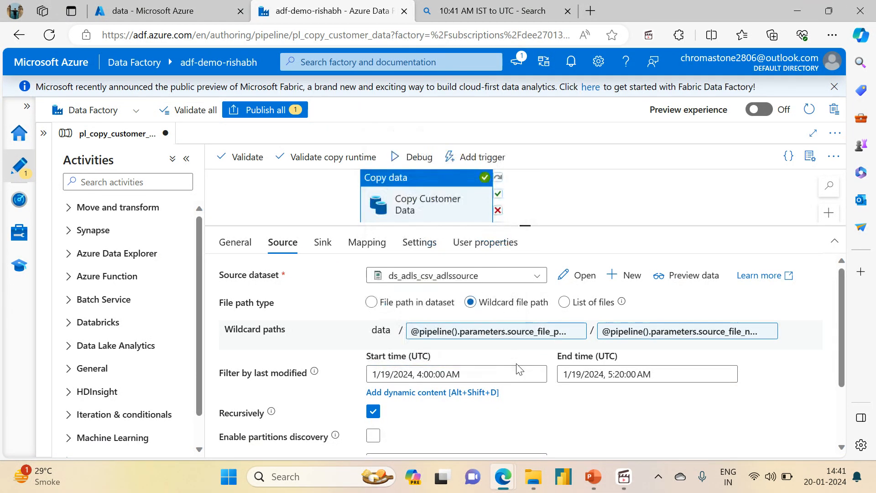
{"action": "left_click", "coordinate": [390, 374]}
{"action": "left_click", "coordinate": [391, 373]}
{"action": "type", "text": "=="}
{"action": "key", "text": "BackSpace"}
{"action": "key", "text": "BackSpace"}
{"action": "key", "text": "BackSpace"}
{"action": "key", "text": "BackSpace"}
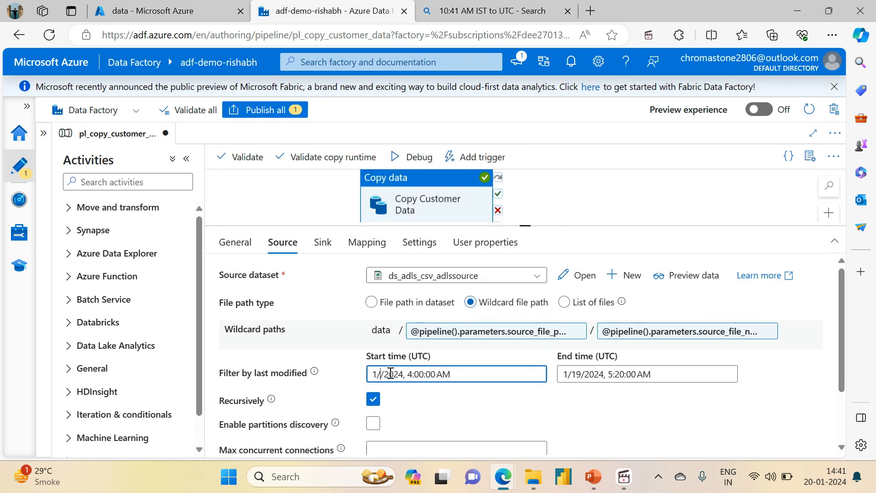
{"action": "type", "text": "20"}
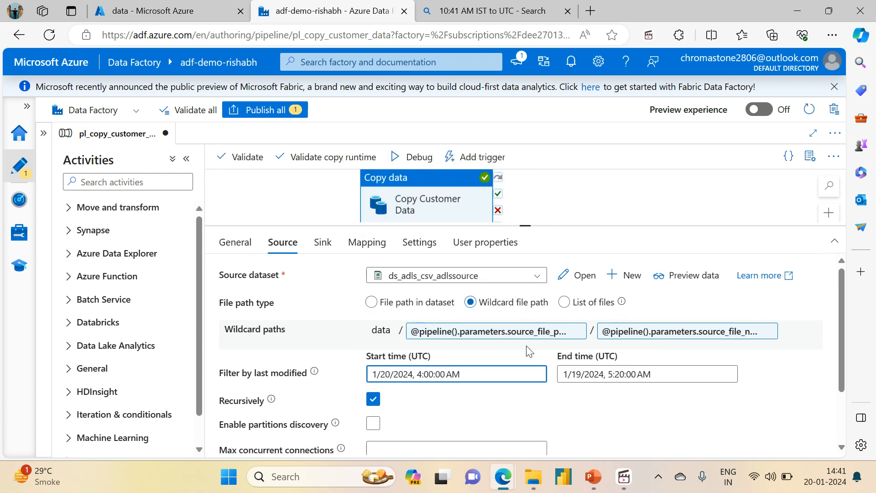
Correct the last modified filter's end time to 1/20/2024, 5:20:00 AM UTC.
{"action": "left_click", "coordinate": [579, 375]}
{"action": "key", "text": "BackSpace"}
{"action": "key", "text": "BackSpace"}
{"action": "type", "text": "20"}
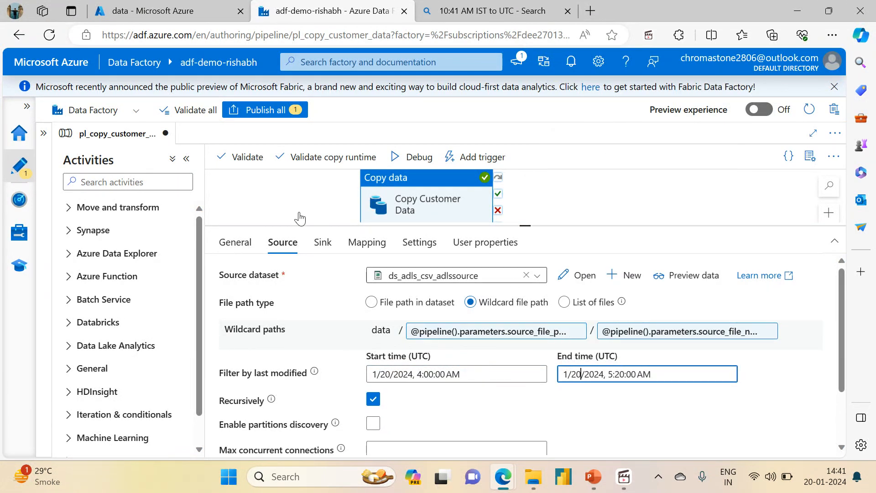
Debug the pipeline again with source_file_path customers-source, source_file_name *.csv and sink_file_path customers-sink.
{"action": "left_click", "coordinate": [419, 162]}
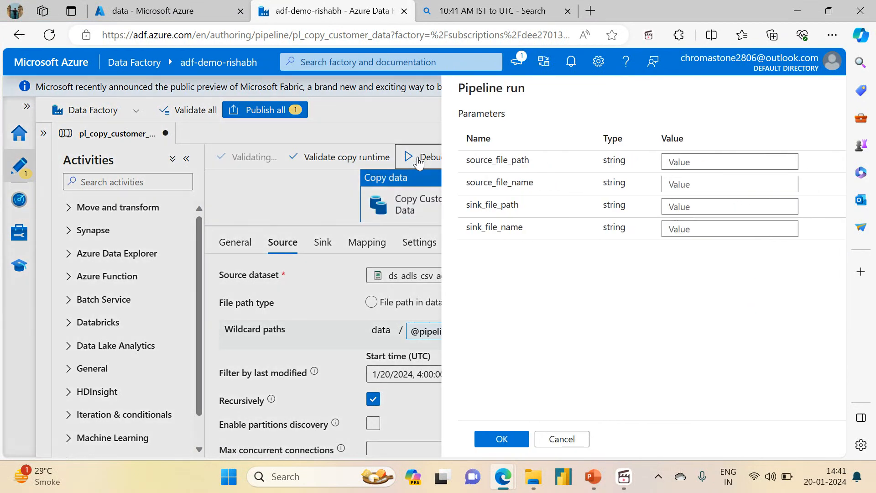
{"action": "left_click", "coordinate": [658, 168]}
{"action": "type", "text": "cu"}
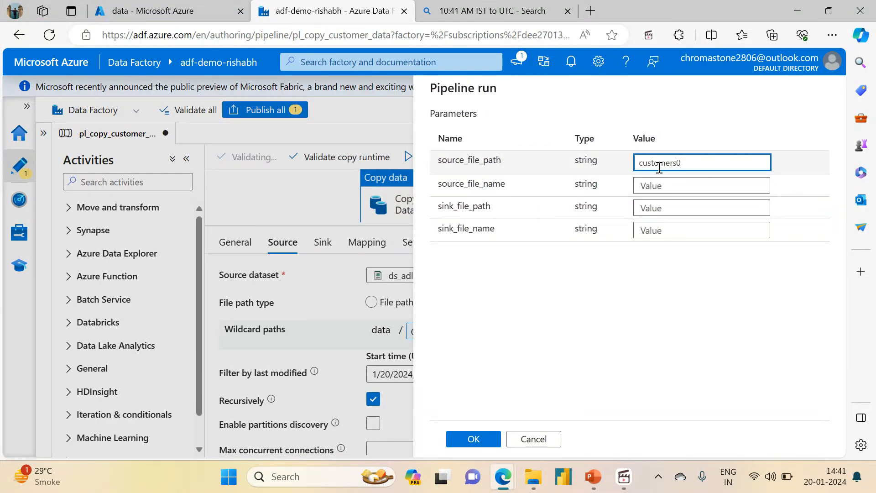
{"action": "type", "text": "stomers-source"}
{"action": "key", "text": "Tab"}
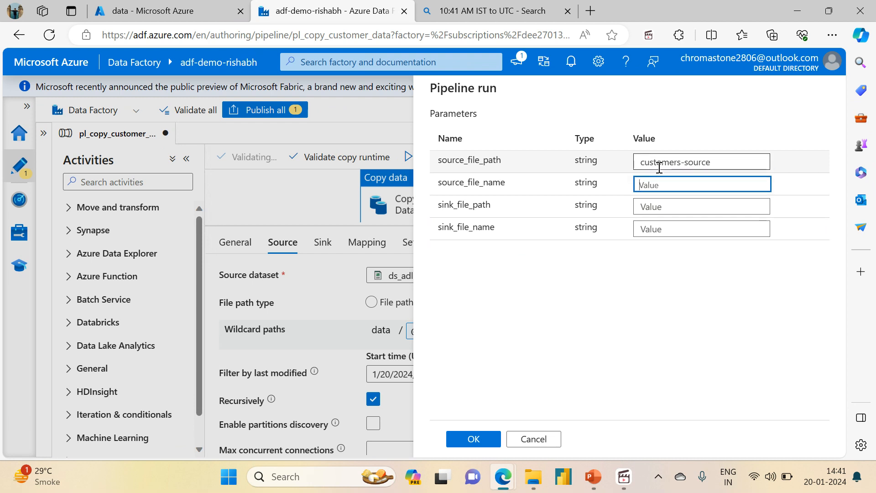
{"action": "type", "text": "*.csv"}
{"action": "key", "text": "Tab"}
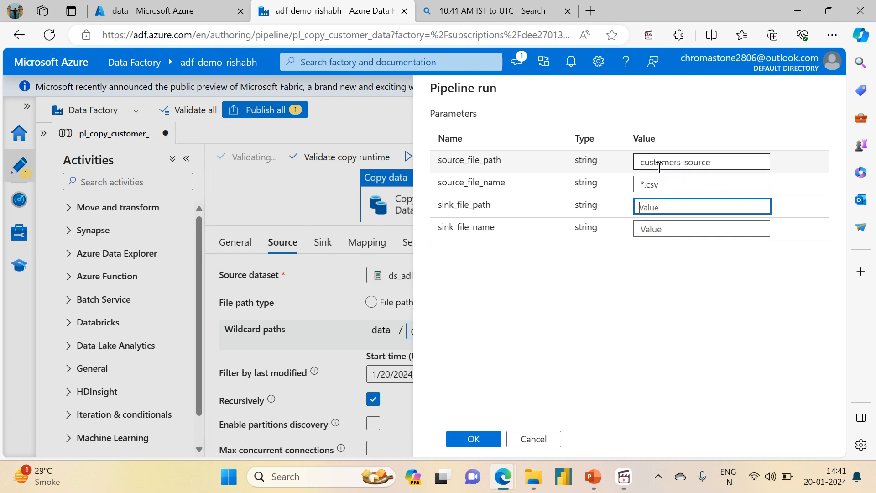
{"action": "type", "text": "customers-sink"}
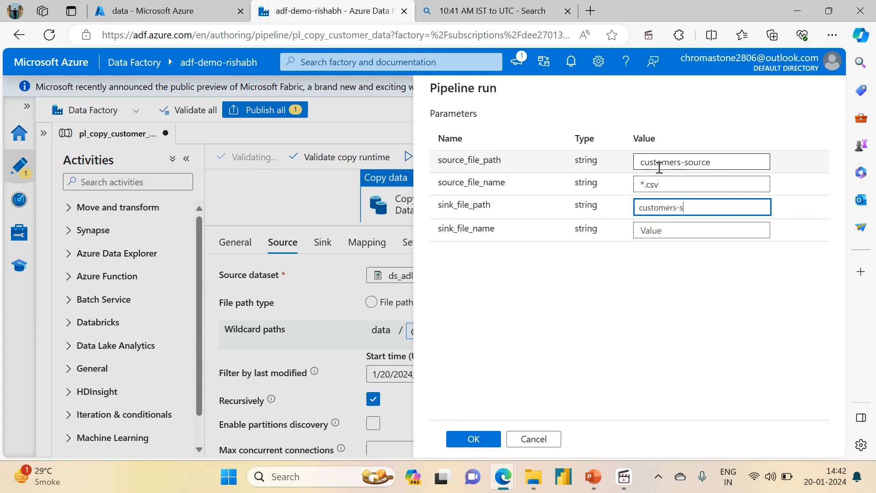
{"action": "left_click", "coordinate": [473, 439]}
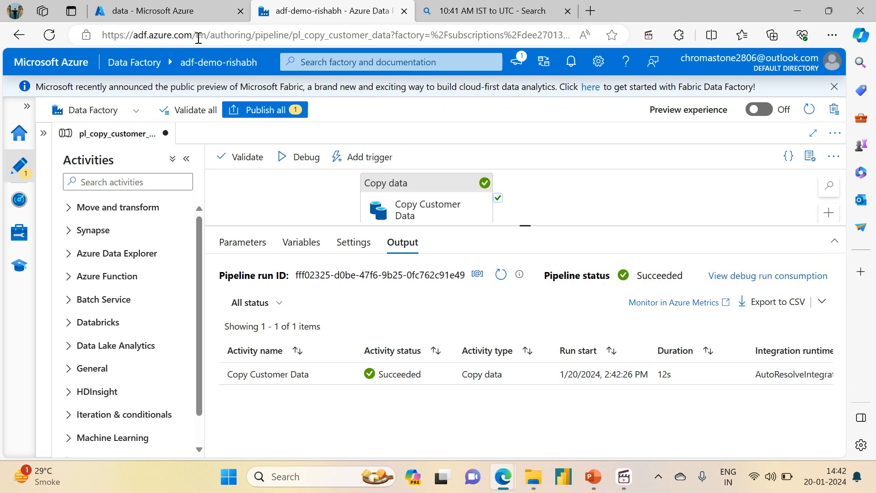
Open the Copy Customer Data activity's run details to examine the files read and written.
{"action": "left_click", "coordinate": [182, 6]}
{"action": "left_click", "coordinate": [333, 11]}
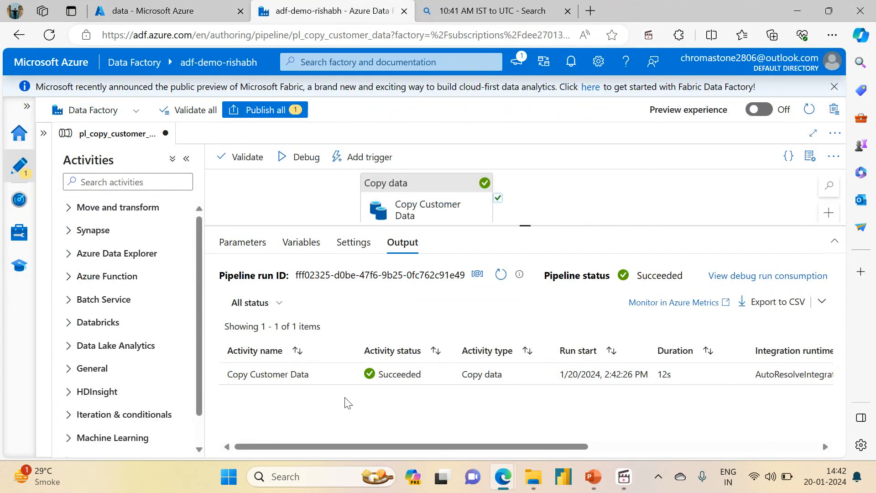
{"action": "left_click", "coordinate": [343, 375]}
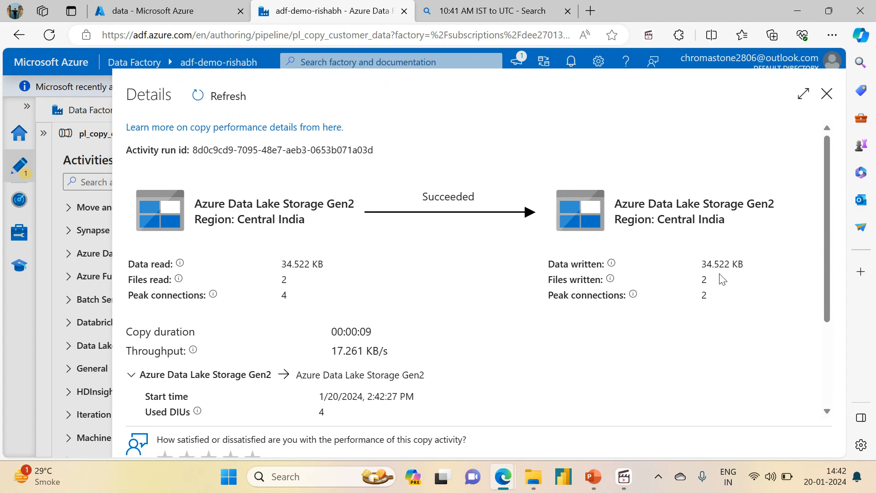
Close the run details and check the copied files in the data container's customers-sink/folder1/folder1.1 directory.
{"action": "left_click", "coordinate": [827, 93]}
{"action": "left_click", "coordinate": [222, 7]}
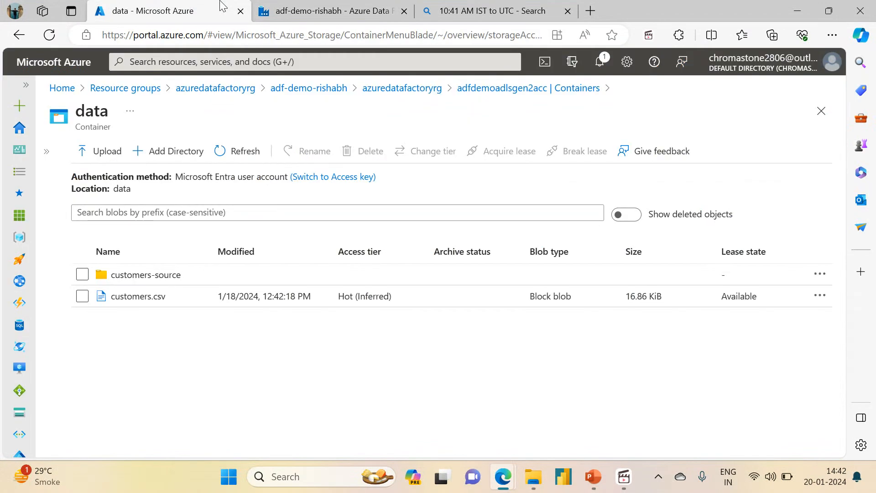
{"action": "left_click", "coordinate": [241, 151]}
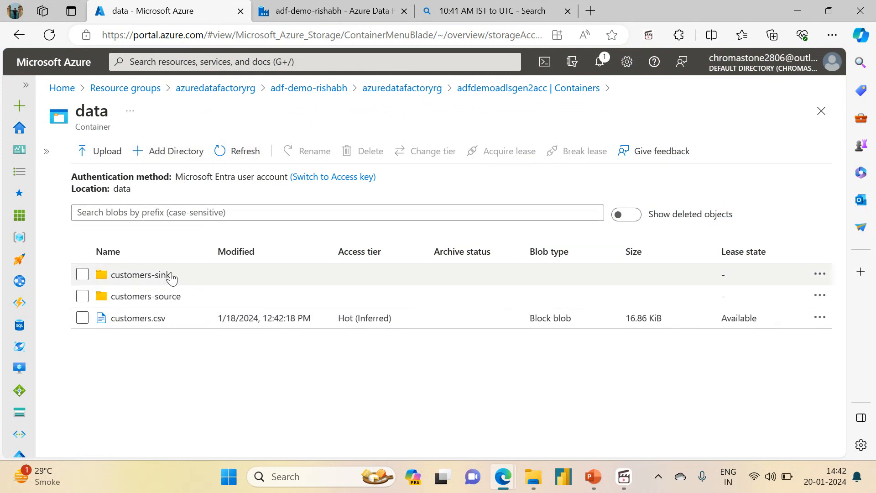
{"action": "left_click", "coordinate": [141, 275]}
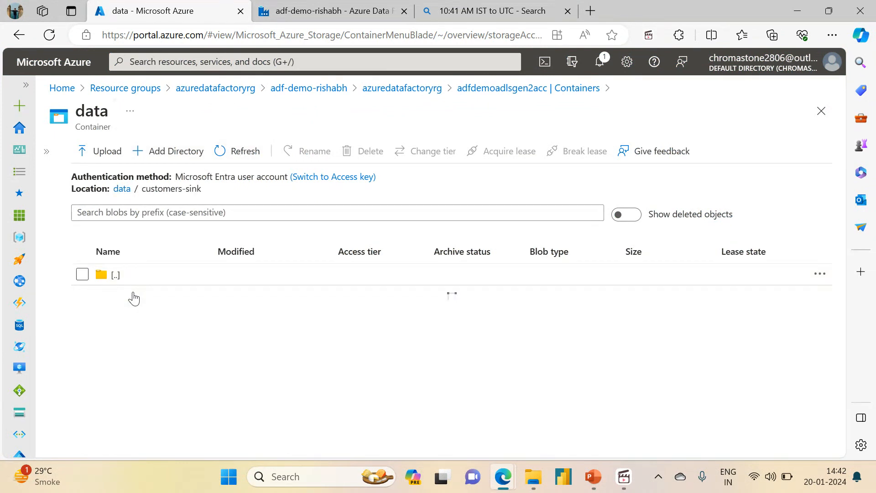
{"action": "left_click", "coordinate": [131, 296]}
{"action": "left_click", "coordinate": [131, 297]}
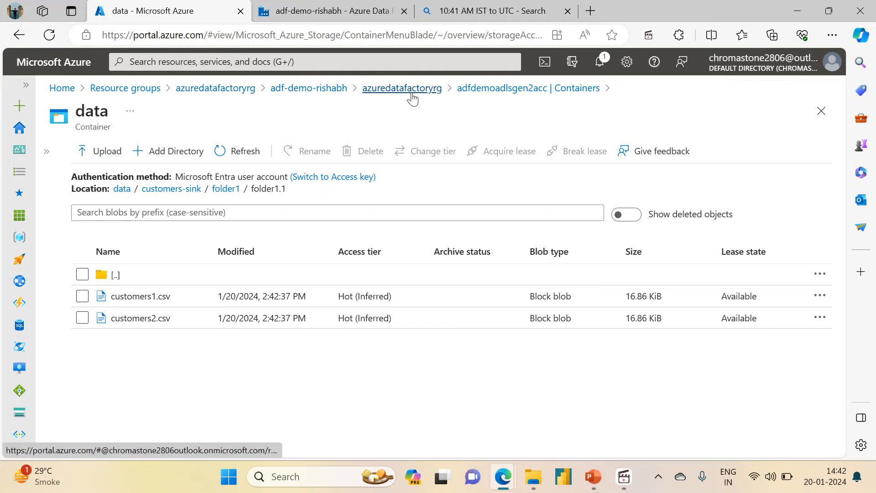
{"action": "left_click", "coordinate": [328, 11]}
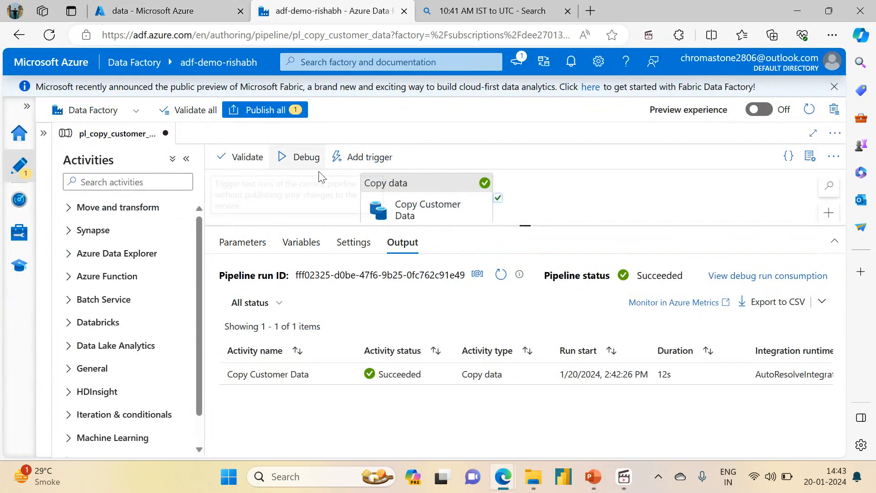
Check the modified times of the source files in customers-source/folder2 and customers-source/folder1.
{"action": "left_click", "coordinate": [145, 10]}
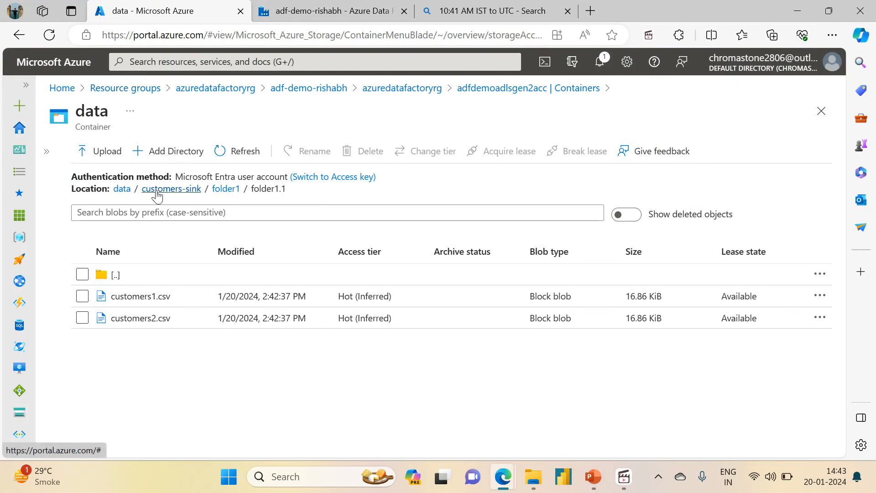
{"action": "left_click", "coordinate": [157, 191]}
{"action": "left_click", "coordinate": [122, 189]}
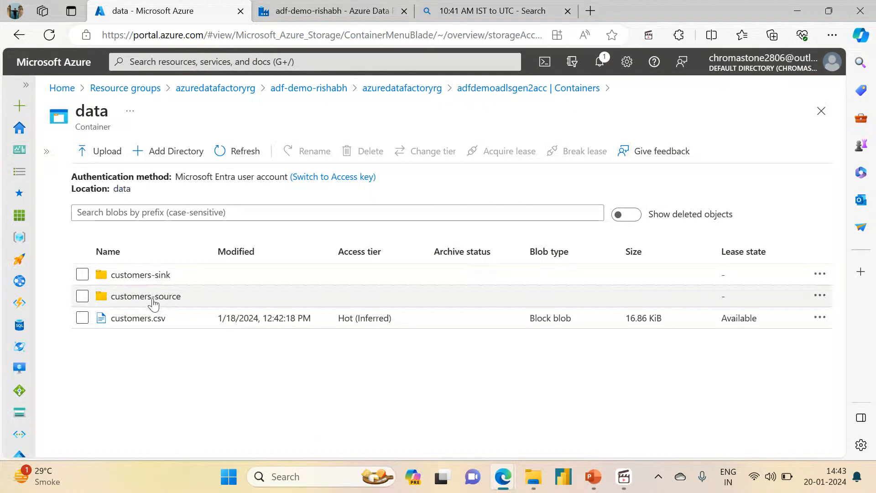
{"action": "left_click", "coordinate": [153, 301]}
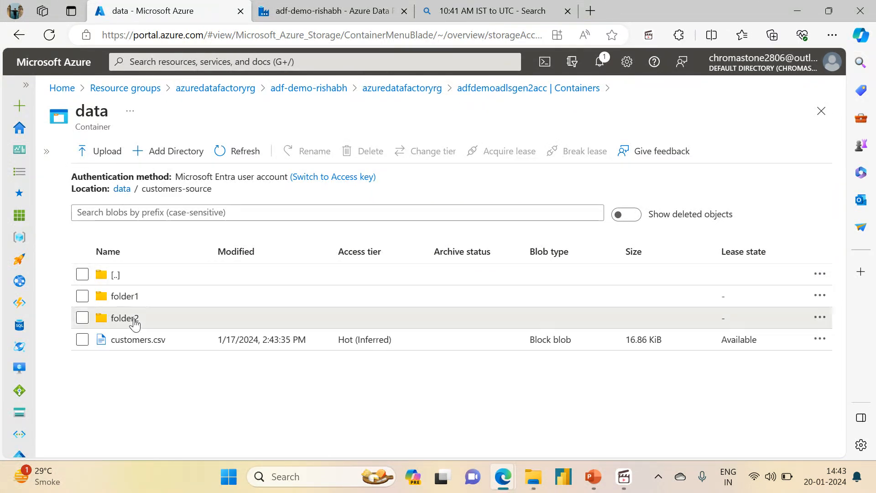
{"action": "left_click", "coordinate": [125, 318]}
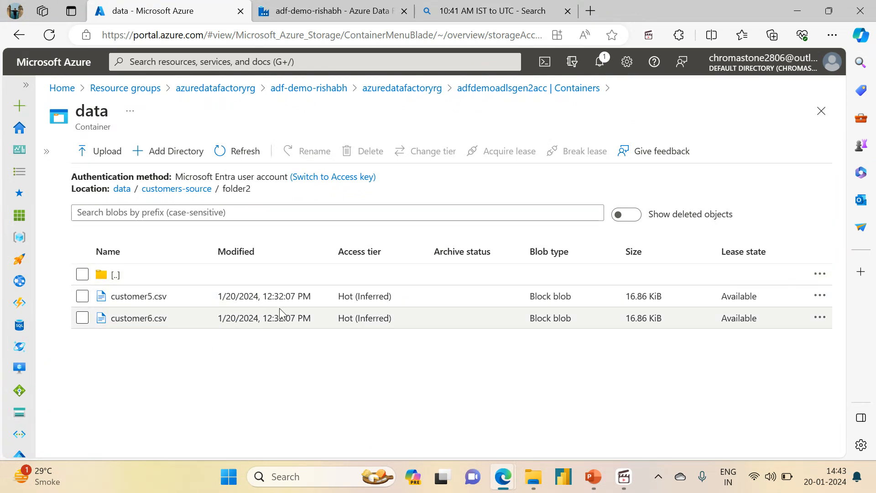
{"action": "left_click_drag", "start_coordinate": [264, 298], "coordinate": [312, 301]}
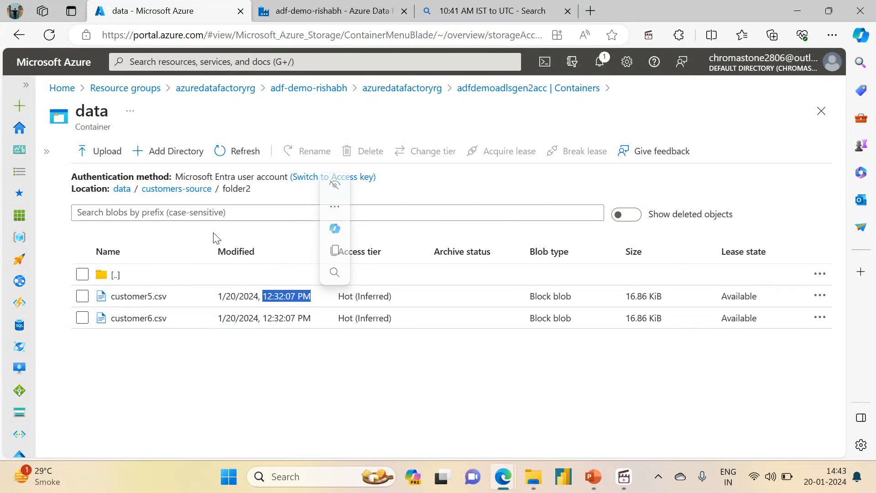
{"action": "left_click", "coordinate": [183, 190]}
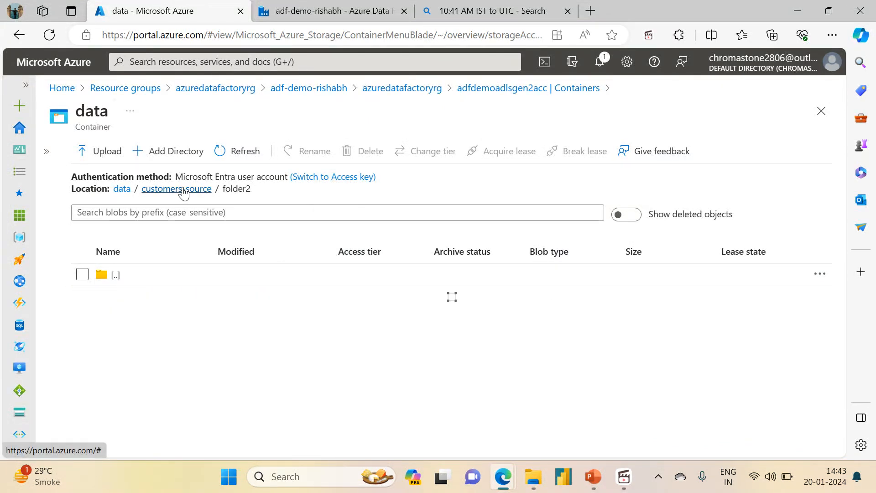
{"action": "left_click", "coordinate": [118, 297]}
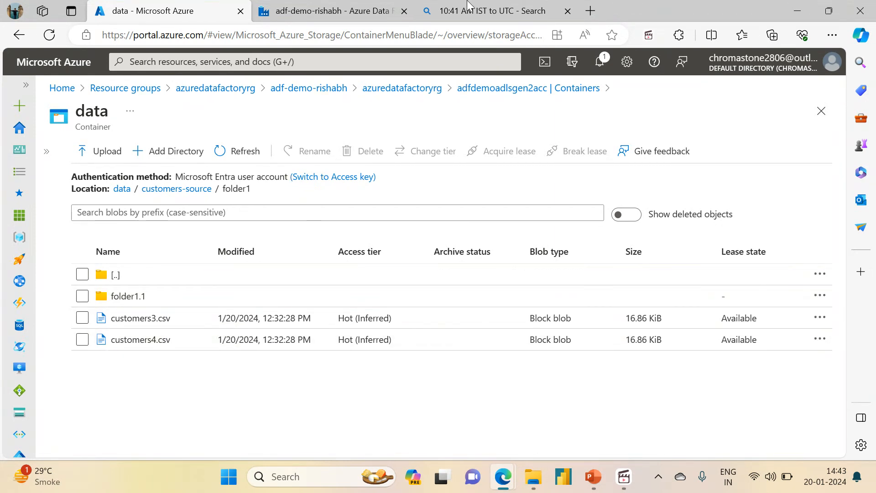
Search the web for the conversion of 12:32 PM IST to UTC.
{"action": "left_click", "coordinate": [492, 10]}
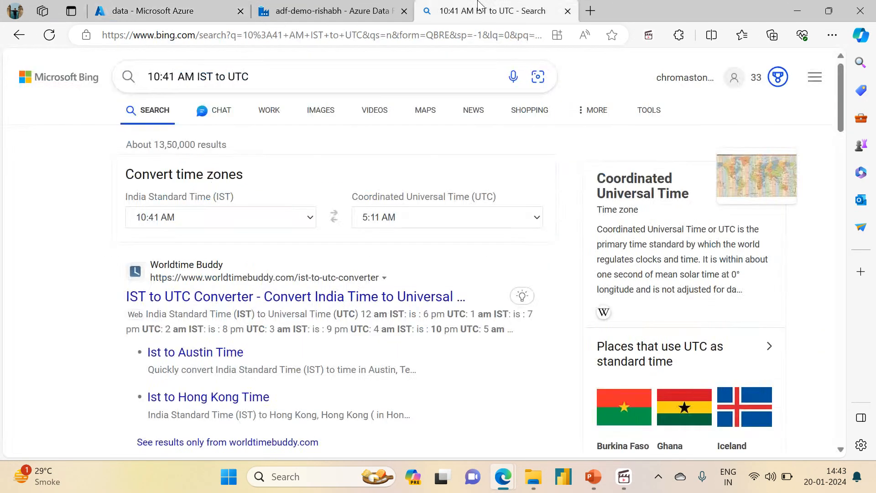
{"action": "left_click", "coordinate": [172, 77]}
{"action": "key", "text": "BackSpace"}
{"action": "key", "text": "BackSpace"}
{"action": "key", "text": "BackSpace"}
{"action": "key", "text": "BackSpace"}
{"action": "key", "text": "BackSpace"}
{"action": "key", "text": "BackSpace"}
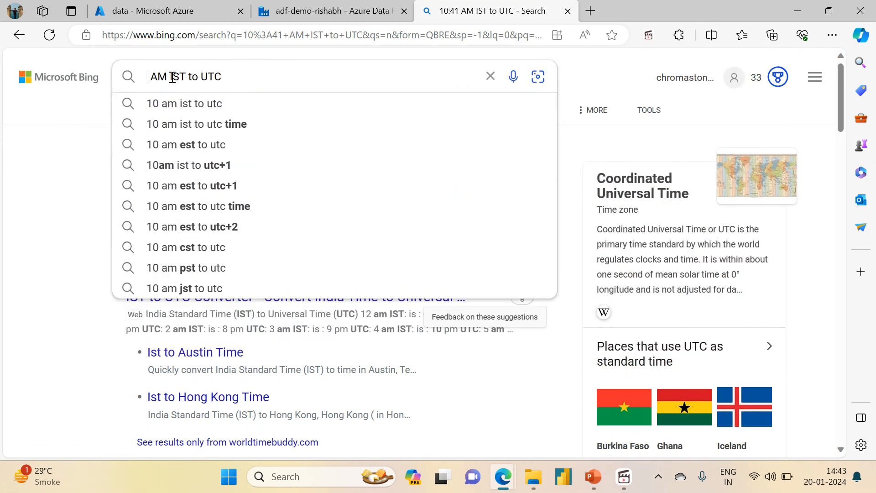
{"action": "type", "text": "12:23"}
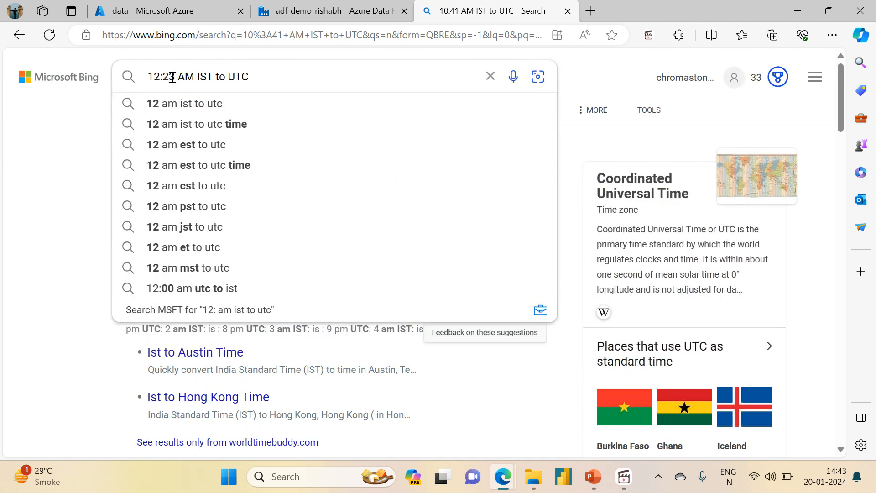
{"action": "key", "text": "BackSpace"}
{"action": "key", "text": "BackSpace"}
{"action": "type", "text": "32 "}
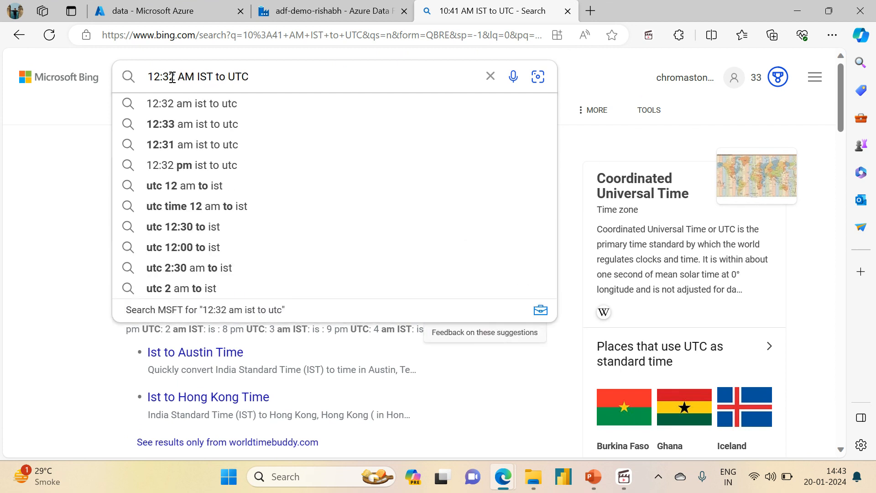
{"action": "type", "text": "P"}
{"action": "key", "text": "Left"}
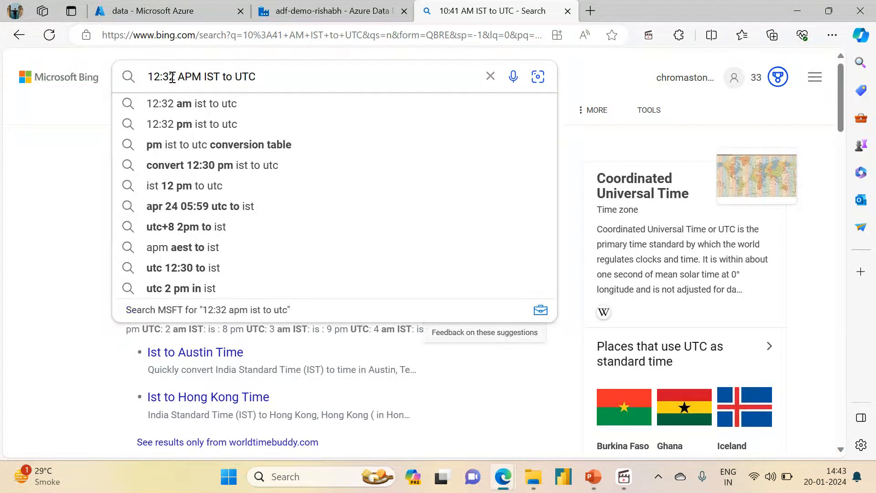
{"action": "key", "text": "BackSpace"}
{"action": "key", "text": "Right"}
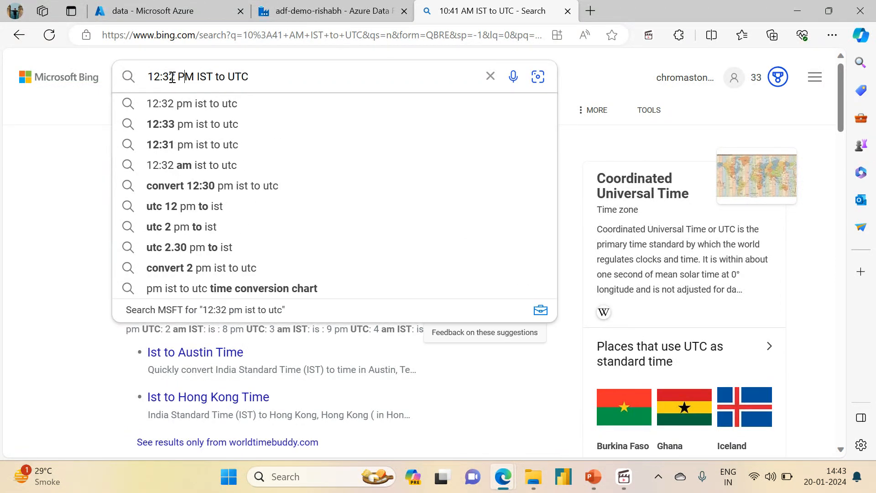
{"action": "key", "text": "Return"}
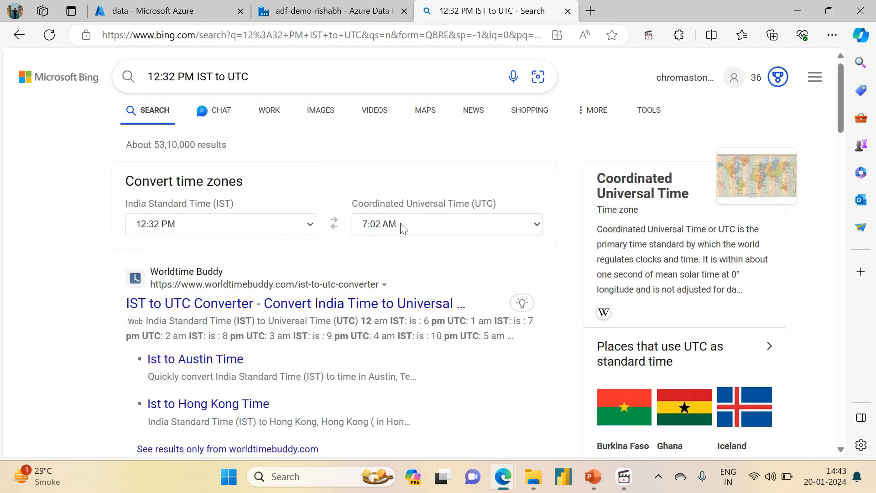
Clear the start time of the Copy Customer Data source's last modified filter and open the expression builder for it.
{"action": "left_click", "coordinate": [291, 8]}
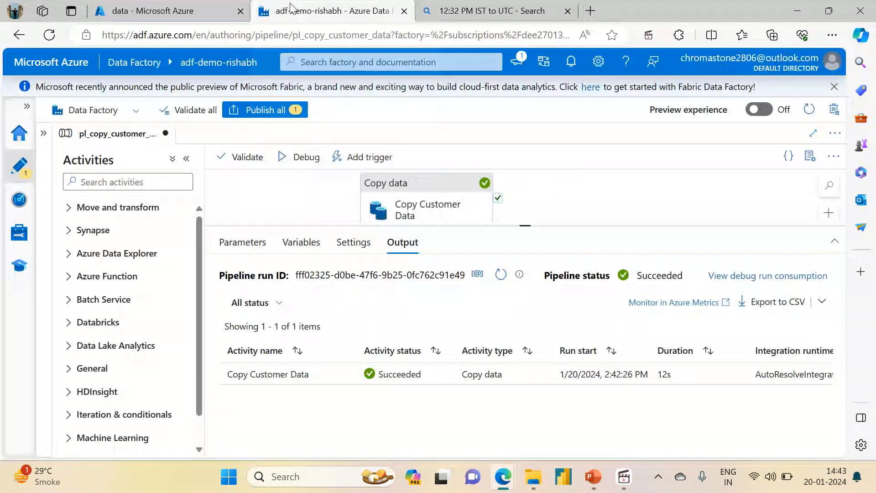
{"action": "left_click", "coordinate": [398, 185]}
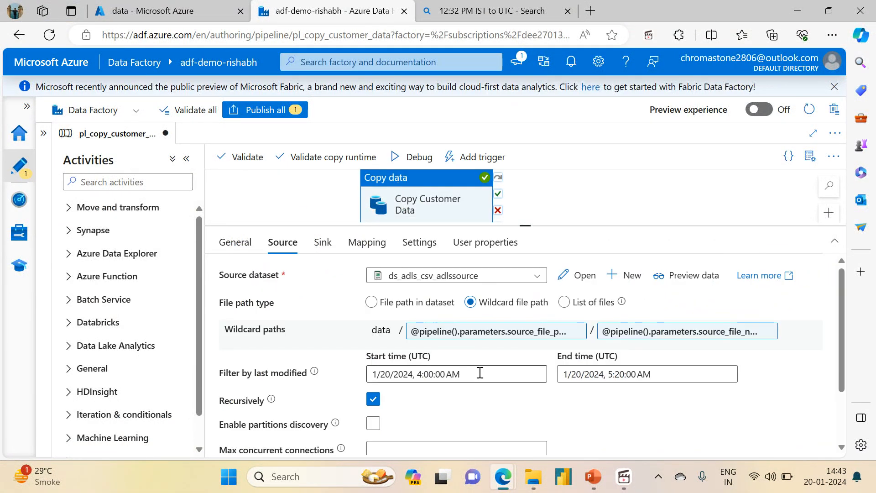
{"action": "left_click_drag", "start_coordinate": [475, 374], "coordinate": [336, 369]}
{"action": "key", "text": "BackSpace"}
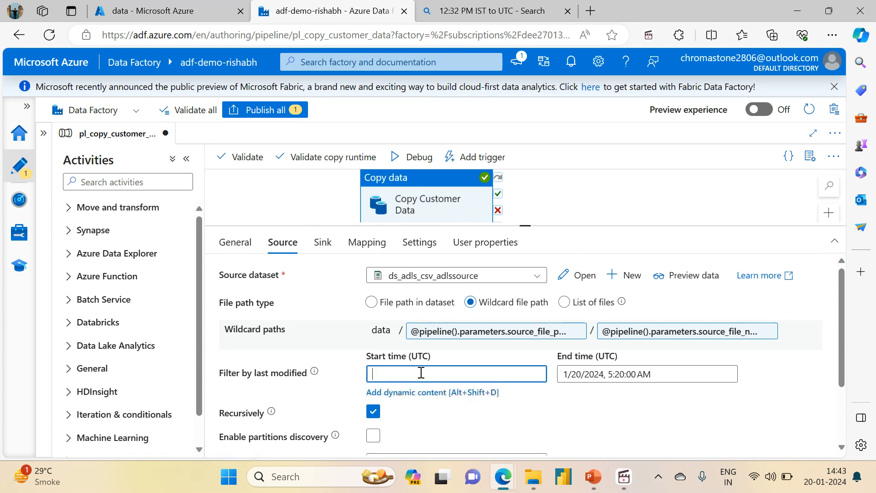
{"action": "left_click", "coordinate": [413, 395]}
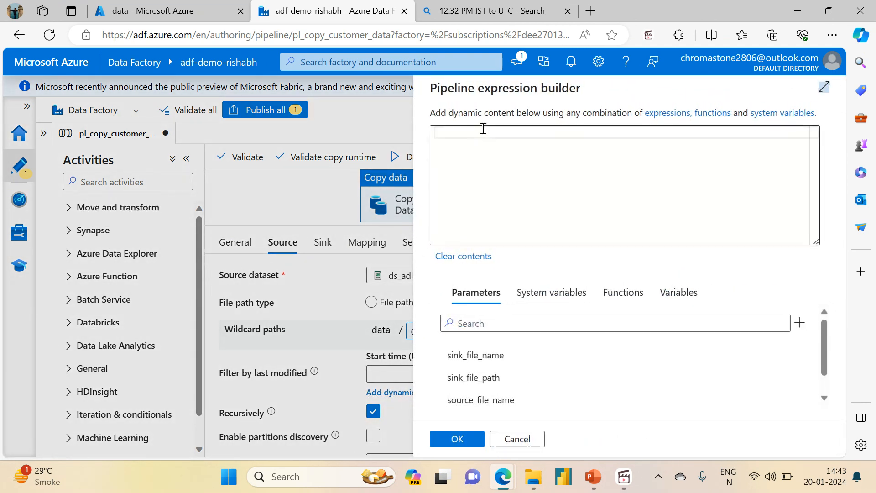
Start the start time expression with the addHours function, using utcNow() as its first argument.
{"action": "type", "text": "@add"}
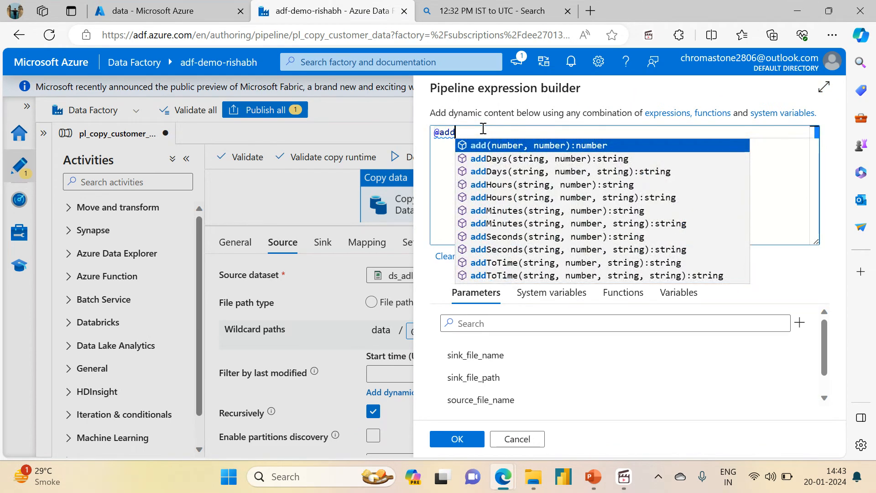
{"action": "key", "text": "Down"}
{"action": "key", "text": "Down"}
{"action": "key", "text": "Down"}
{"action": "key", "text": "Return"}
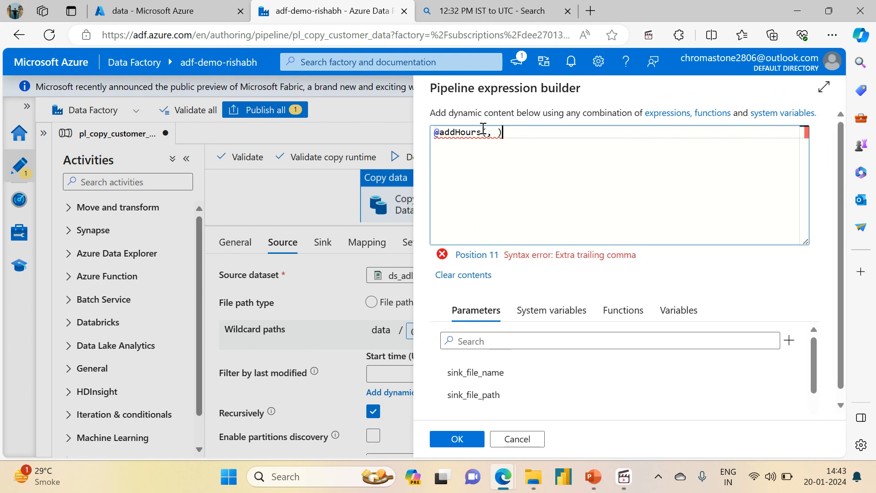
{"action": "type", "text": "utc"}
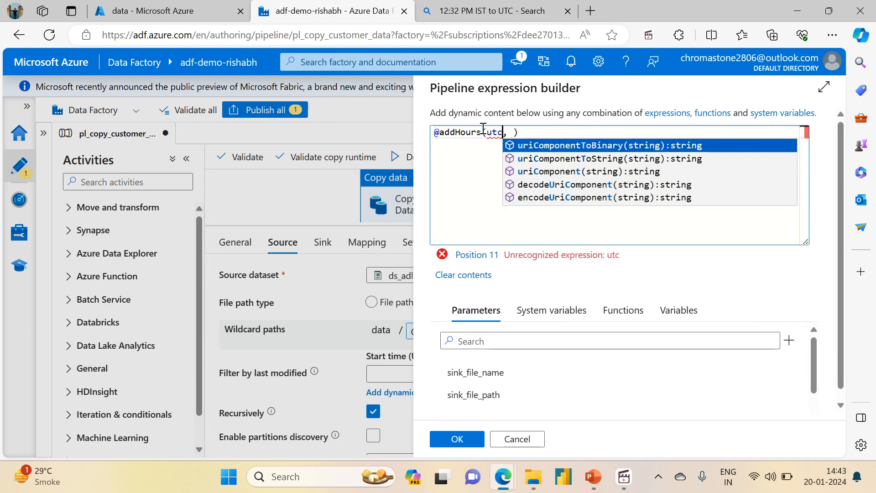
{"action": "type", "text": "now"}
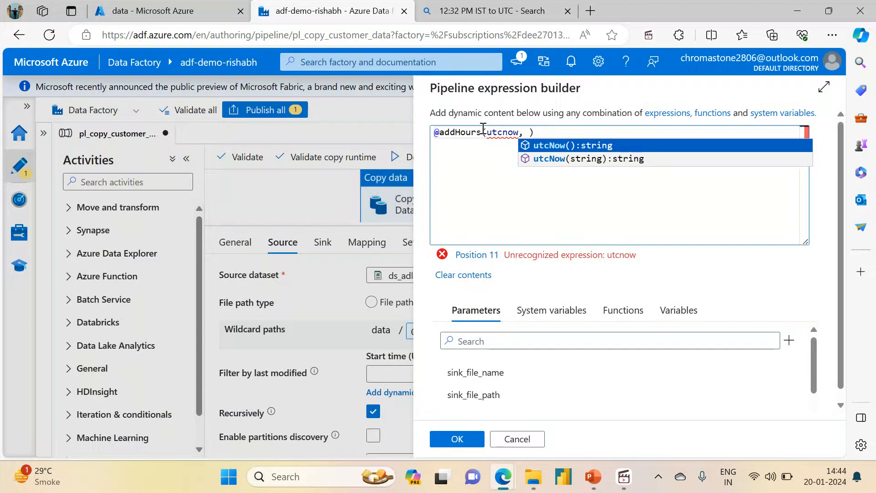
{"action": "key", "text": "Return"}
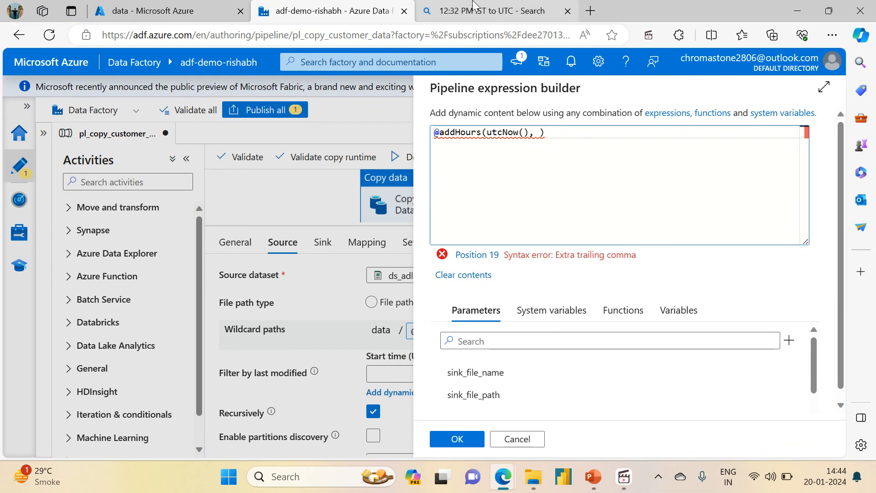
Search for "utc now" in a new browser tab and compare the current UTC time with the converted file time.
{"action": "left_click", "coordinate": [475, 5]}
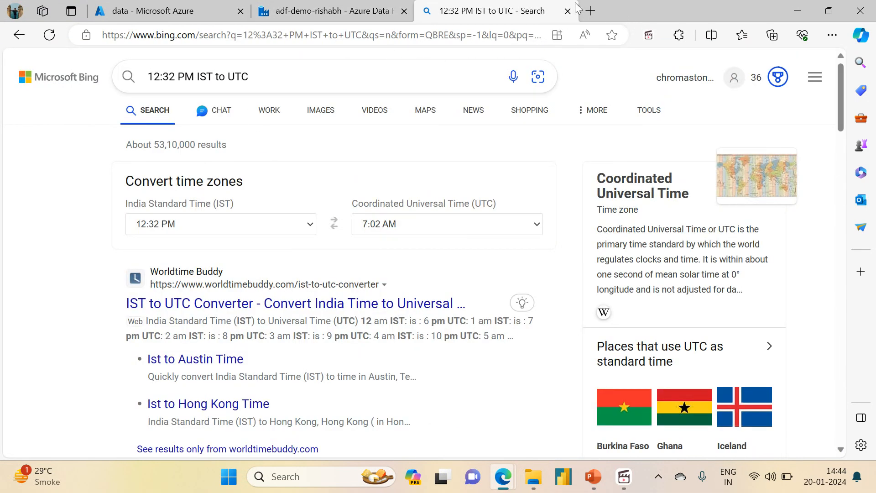
{"action": "left_click", "coordinate": [589, 11]}
{"action": "type", "text": "utc"}
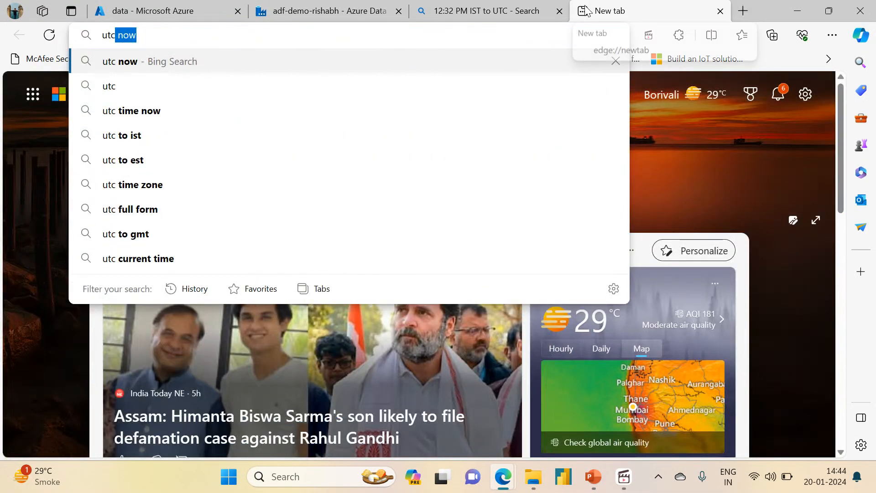
{"action": "key", "text": "Return"}
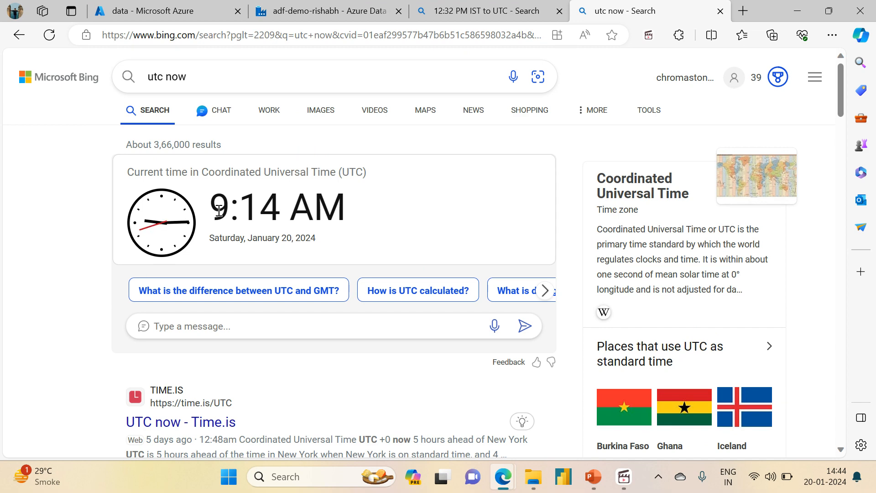
{"action": "left_click", "coordinate": [456, 11]}
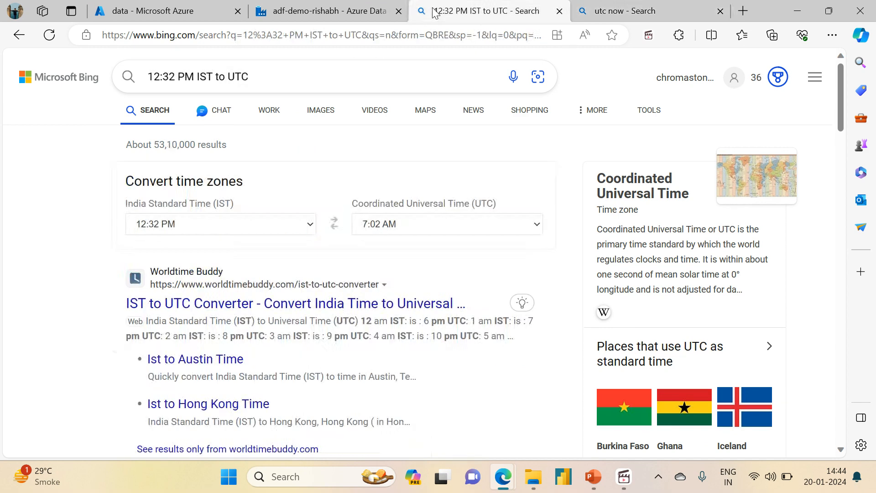
{"action": "left_click", "coordinate": [327, 5]}
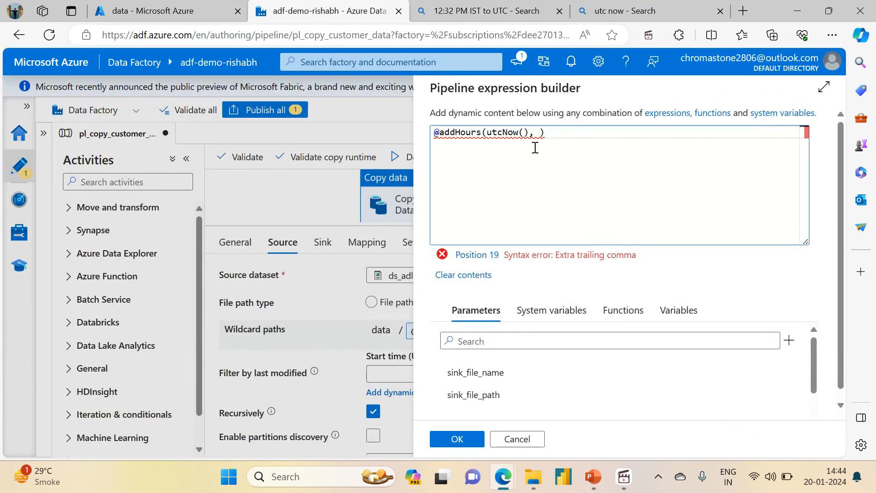
{"action": "type", "text": "-6"}
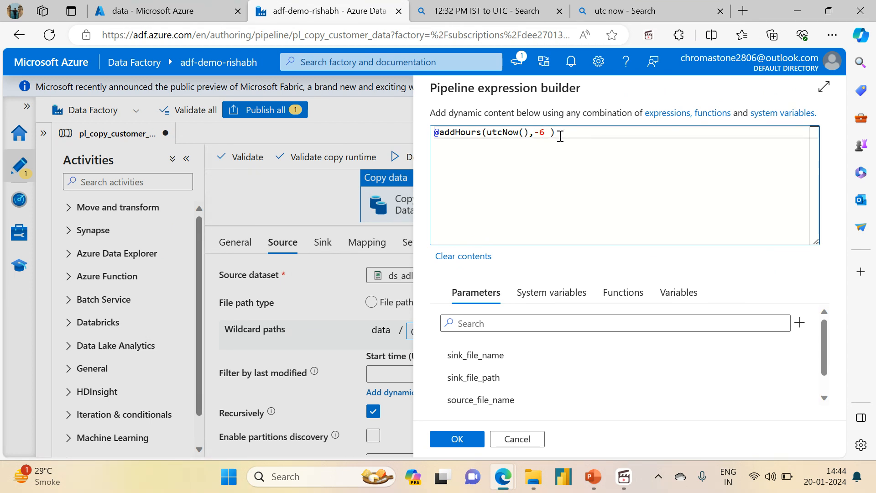
{"action": "key", "text": "Delete"}
{"action": "left_click", "coordinate": [621, 11]}
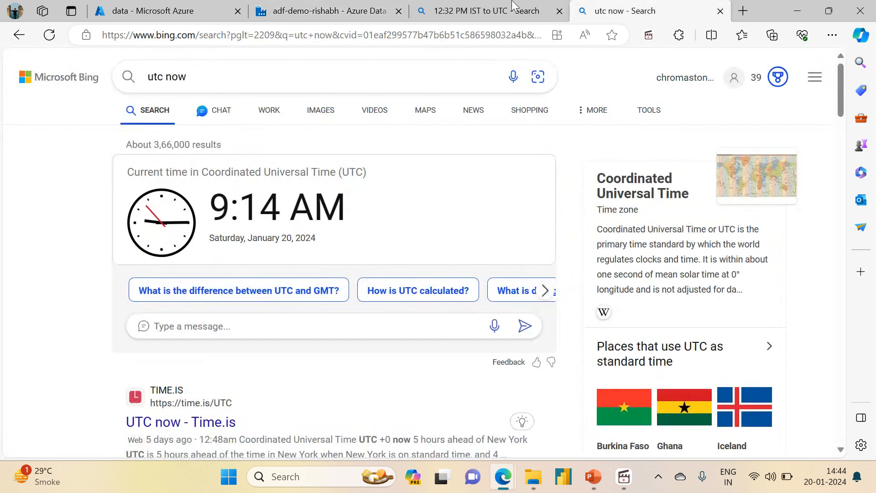
{"action": "left_click", "coordinate": [497, 8]}
{"action": "left_click", "coordinate": [634, 8]}
{"action": "left_click", "coordinate": [265, 6]}
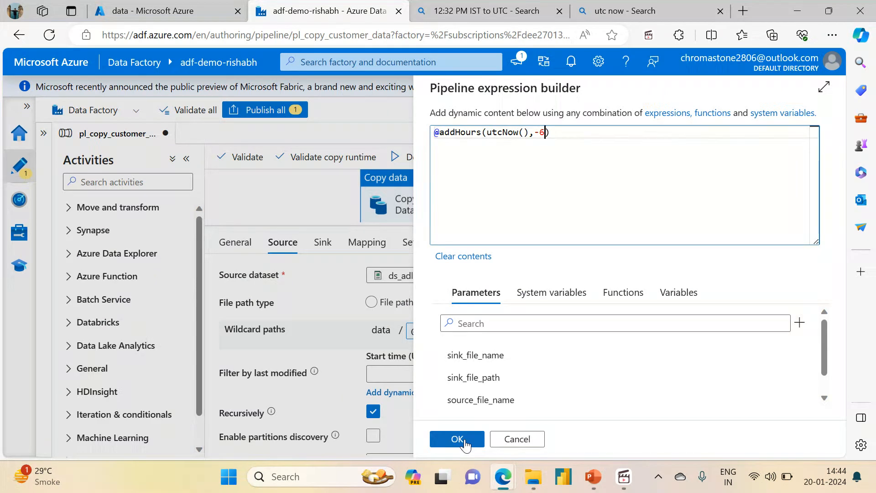
{"action": "left_click", "coordinate": [459, 441]}
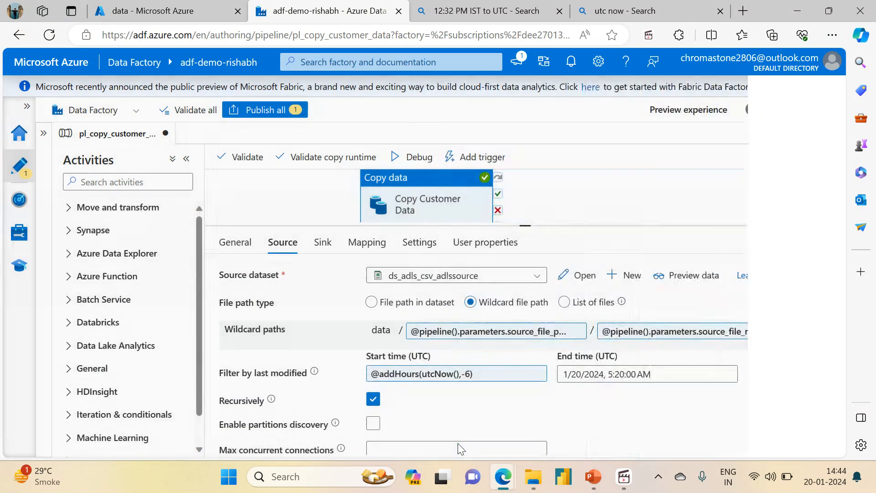
Open the expression builder for the filter's end time and start an addHours expression with utcNow() as its first argument.
{"action": "left_click", "coordinate": [595, 379]}
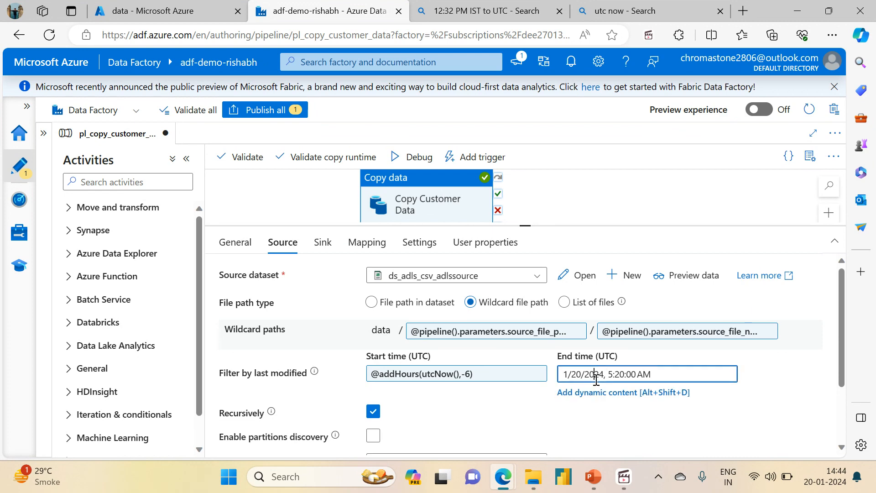
{"action": "left_click", "coordinate": [581, 394]}
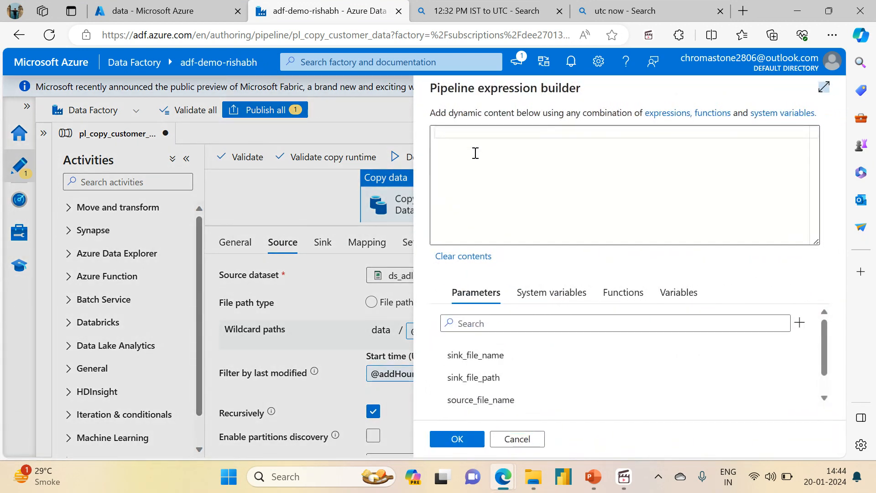
{"action": "type", "text": "@"}
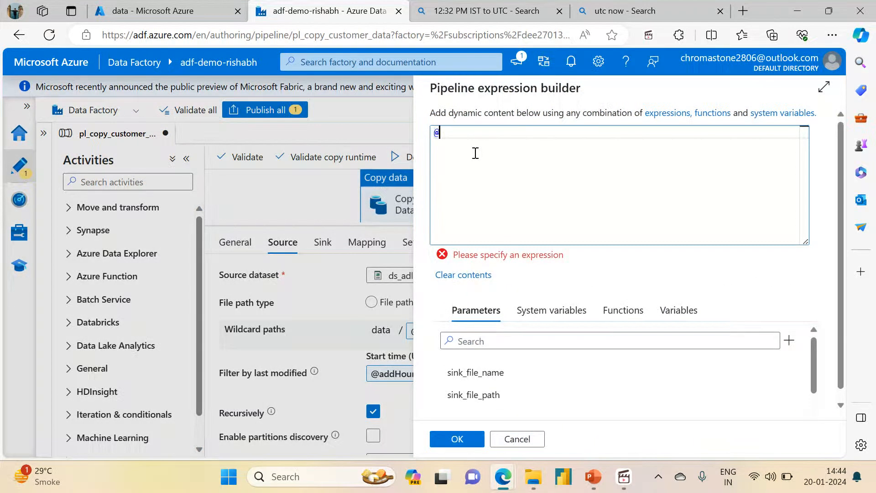
{"action": "type", "text": "add"}
{"action": "key", "text": "Return"}
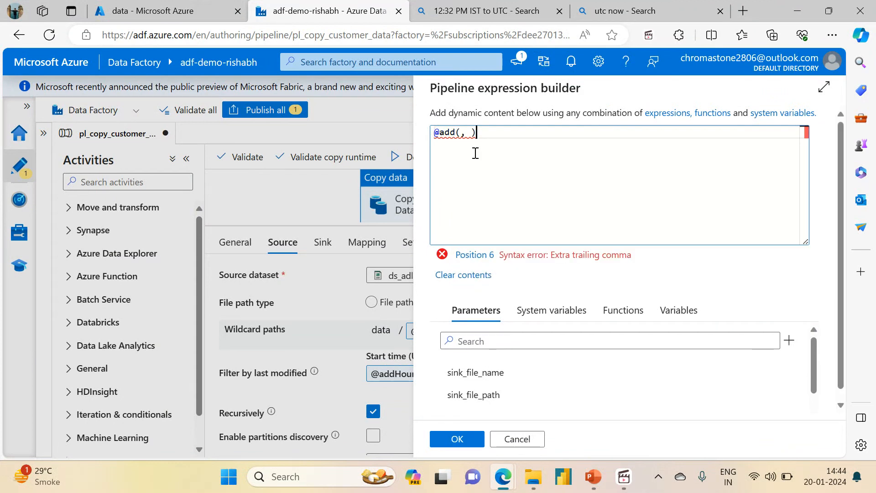
{"action": "key", "text": "BackSpace"}
{"action": "key", "text": "BackSpace"}
{"action": "key", "text": "BackSpace"}
{"action": "key", "text": "BackSpace"}
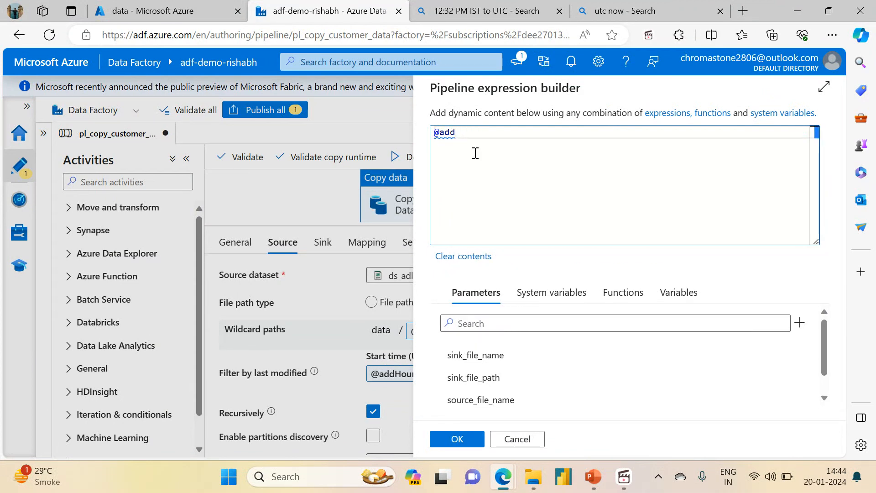
{"action": "type", "text": "Ho"}
{"action": "key", "text": "Return"}
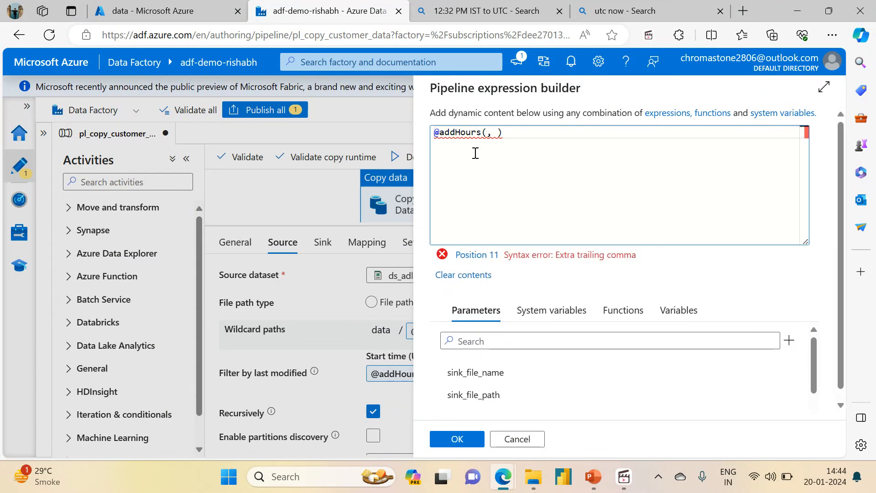
{"action": "type", "text": "utcnow"}
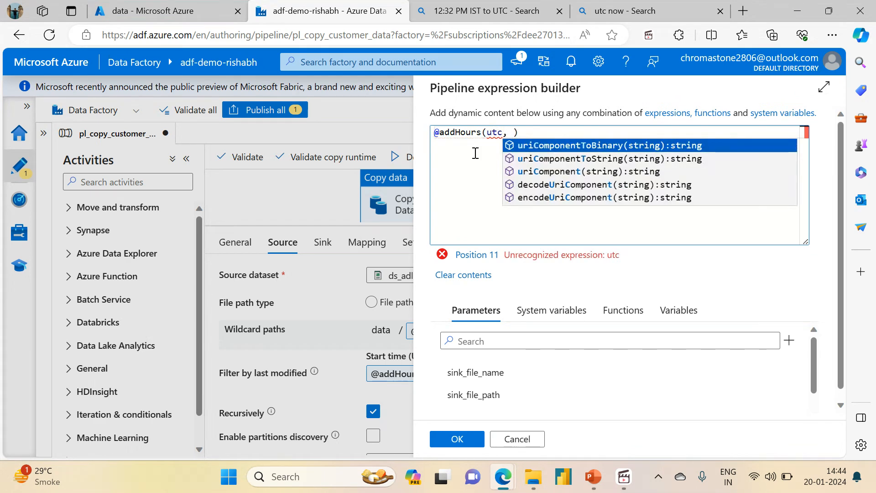
{"action": "key", "text": "ctrl+space"}
{"action": "key", "text": "Return"}
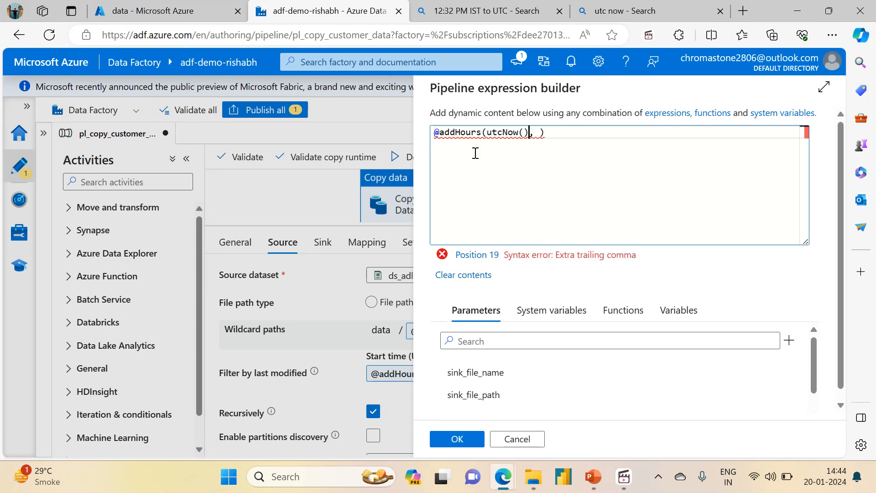
{"action": "key", "text": "BackSpace"}
{"action": "left_click", "coordinate": [462, 5]}
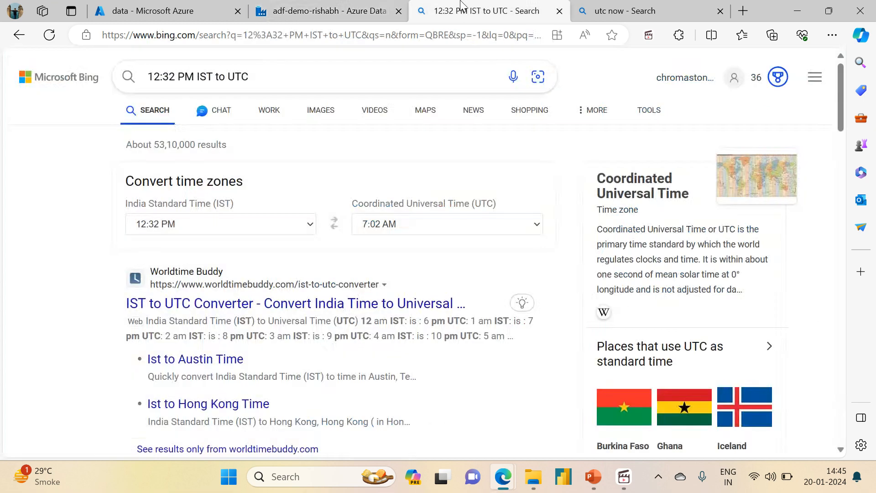
{"action": "left_click", "coordinate": [634, 6]}
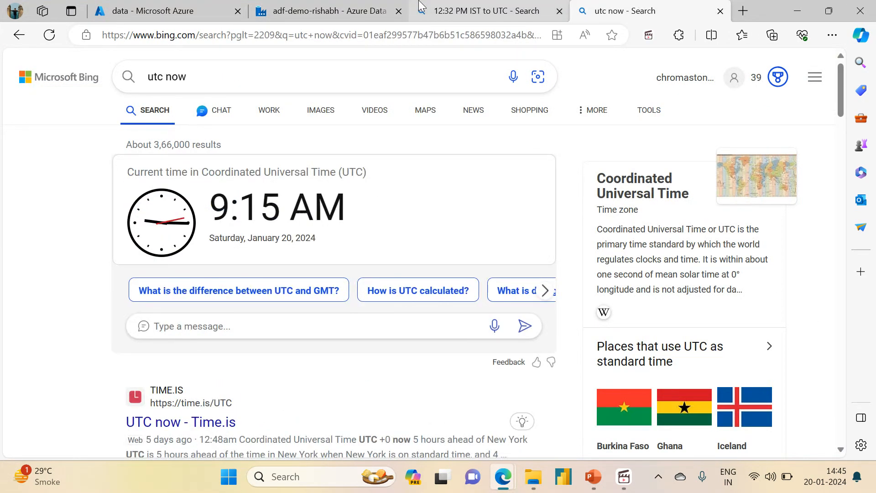
{"action": "left_click", "coordinate": [439, 9]}
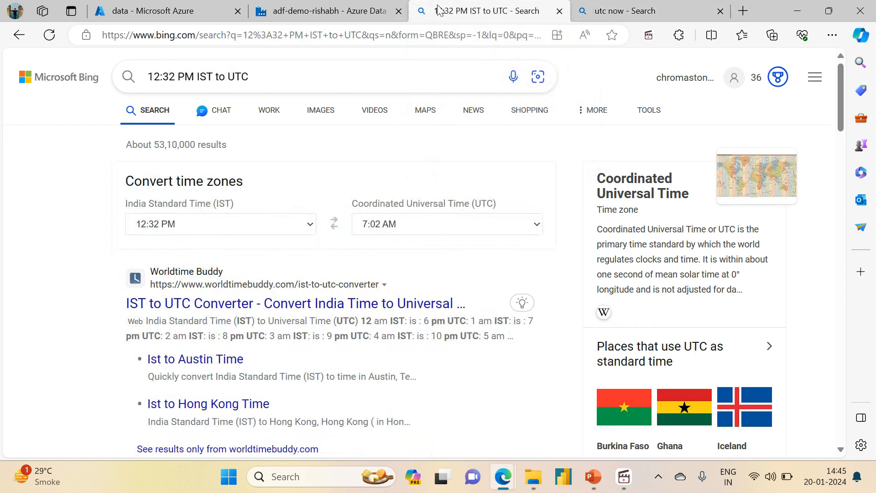
{"action": "left_click", "coordinate": [304, 7]}
{"action": "type", "text": "-2"}
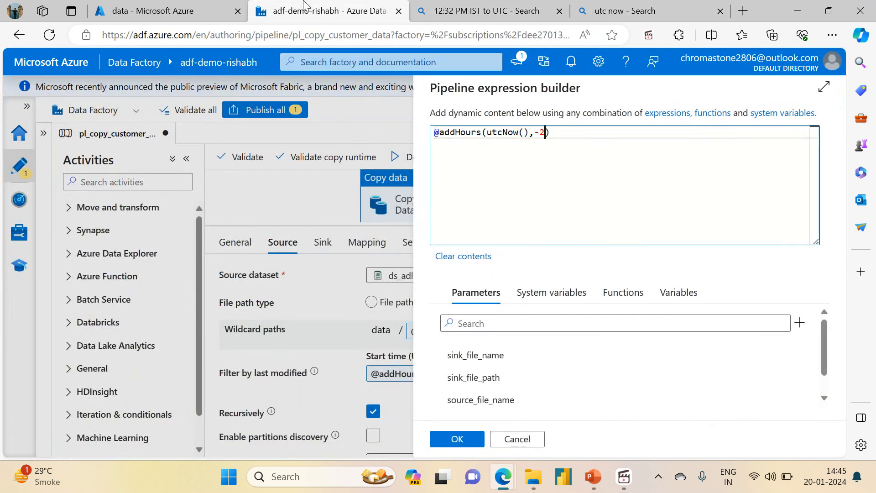
{"action": "left_click", "coordinate": [458, 439]}
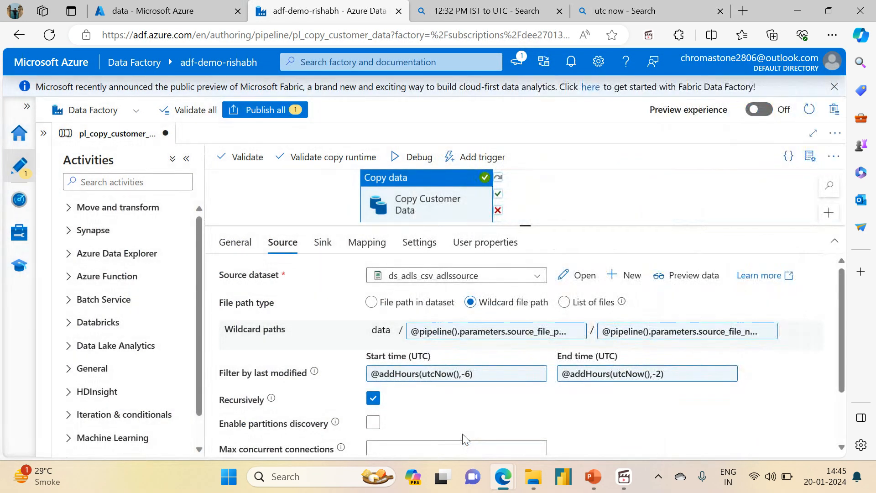
Start a debug run of the pipeline and, in the Azure portal's data container, delete folder1 from customers-sink.
{"action": "left_click", "coordinate": [400, 158]}
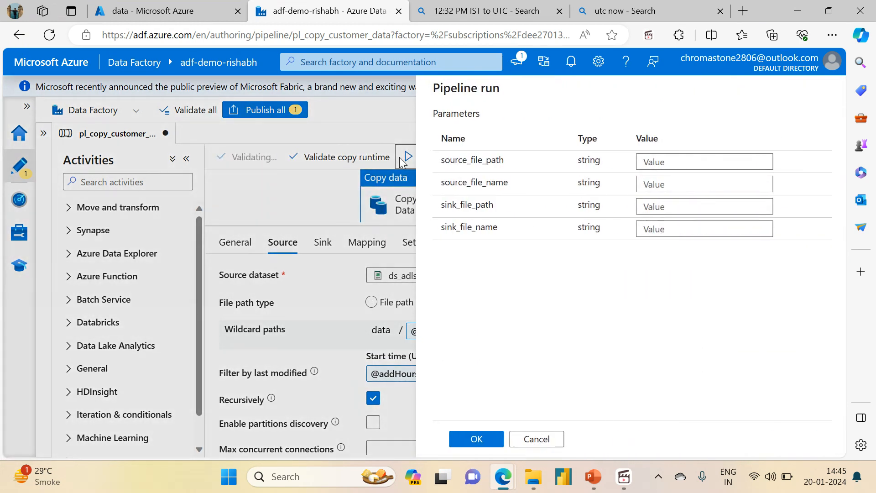
{"action": "left_click", "coordinate": [689, 164]}
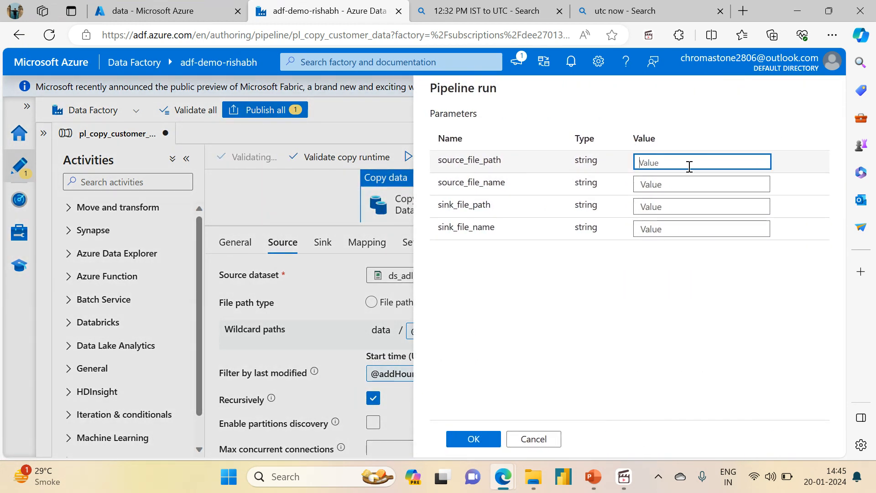
{"action": "left_click", "coordinate": [212, 10]}
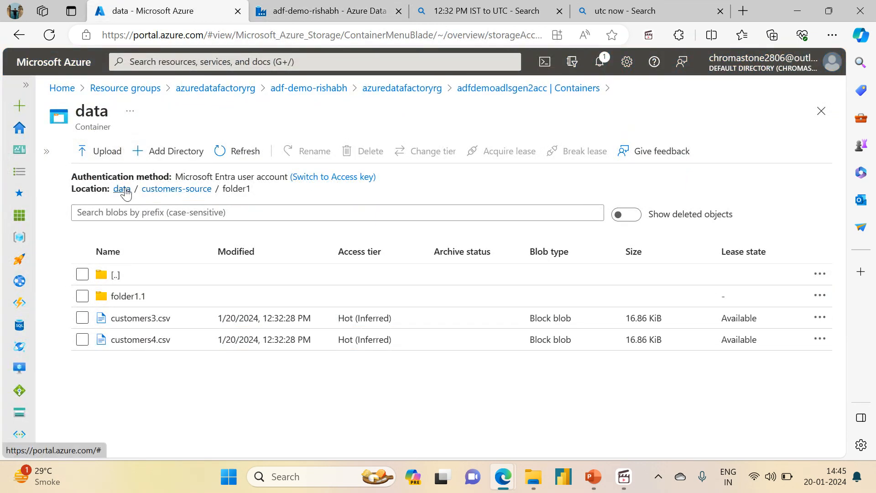
{"action": "left_click", "coordinate": [117, 188]}
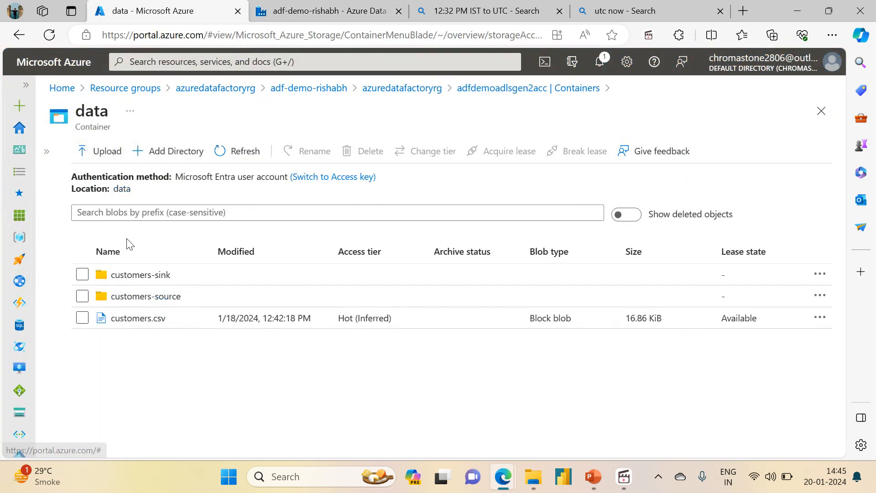
{"action": "left_click", "coordinate": [130, 279]}
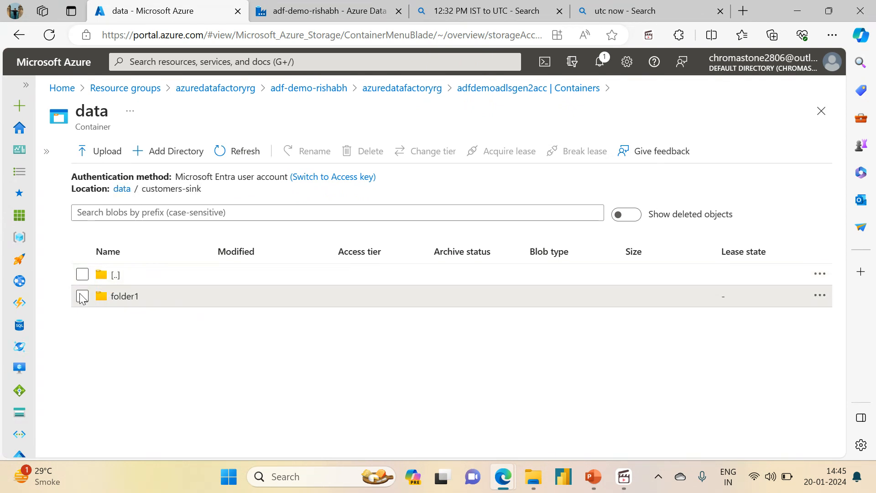
{"action": "left_click", "coordinate": [82, 295]}
{"action": "left_click", "coordinate": [369, 152]}
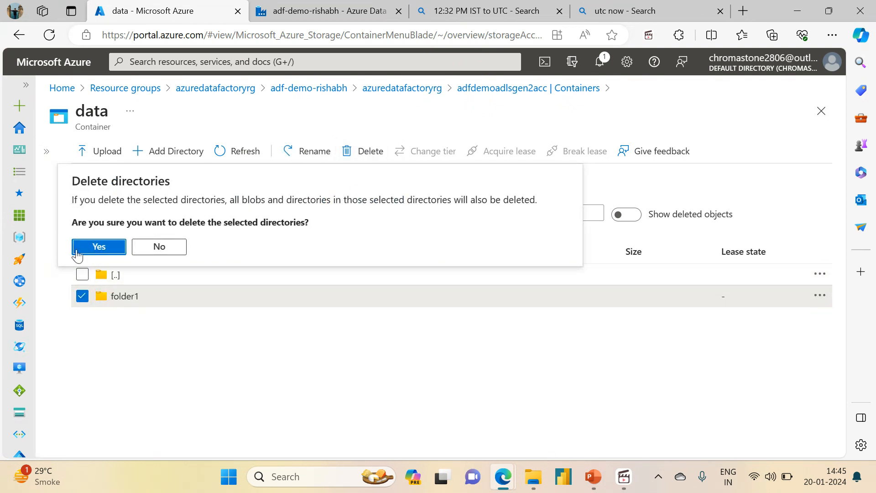
{"action": "left_click", "coordinate": [93, 249]}
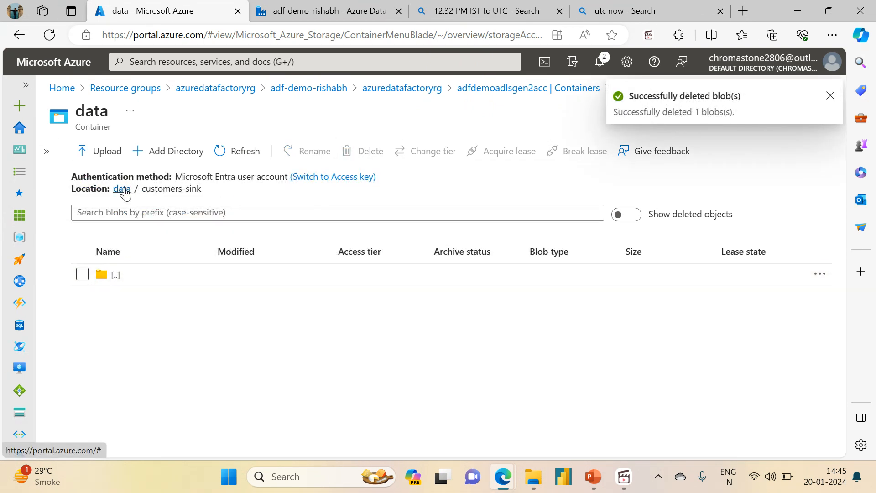
{"action": "left_click", "coordinate": [121, 189]}
Back in Data Factory, run the pipeline with source_file_path customers-source, source_file_name *.csv and sink_file_path customers-sink, leaving sink_file_name empty.
{"action": "left_click", "coordinate": [323, 10]}
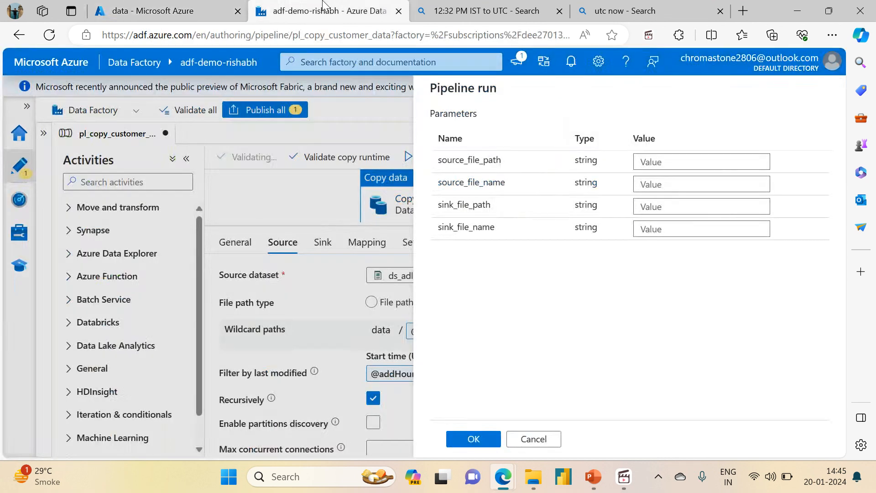
{"action": "left_click", "coordinate": [673, 160]}
{"action": "type", "text": "customers-source"}
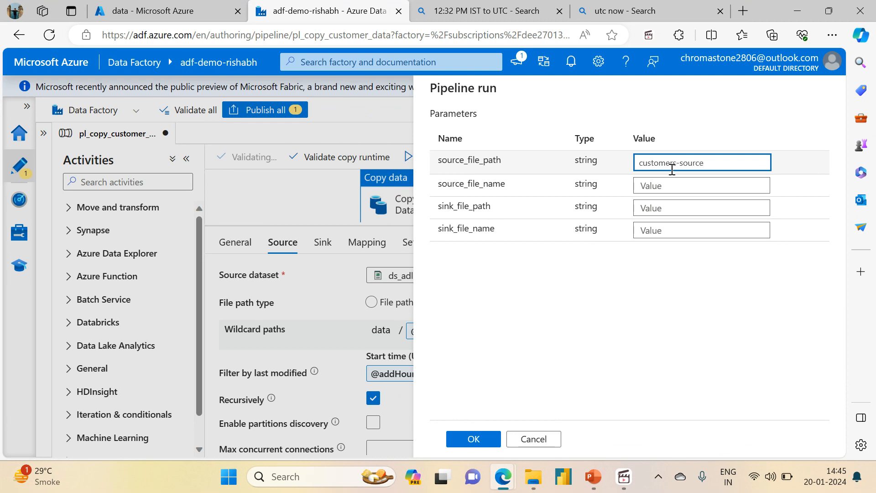
{"action": "left_click", "coordinate": [669, 185]}
{"action": "type", "text": "*.csv"}
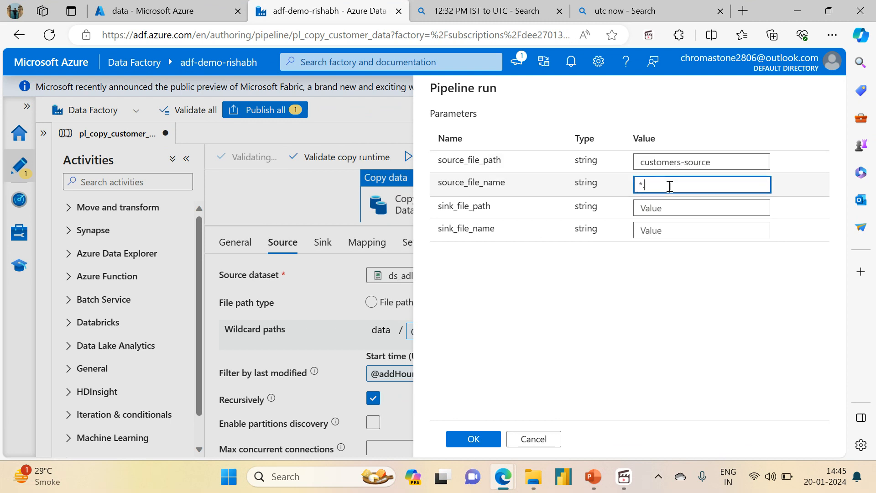
{"action": "left_click", "coordinate": [666, 207]}
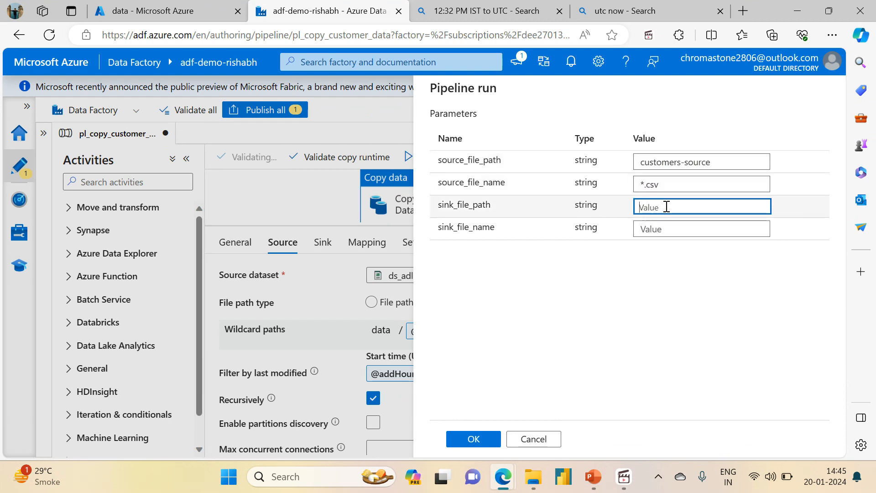
{"action": "type", "text": "customers-"}
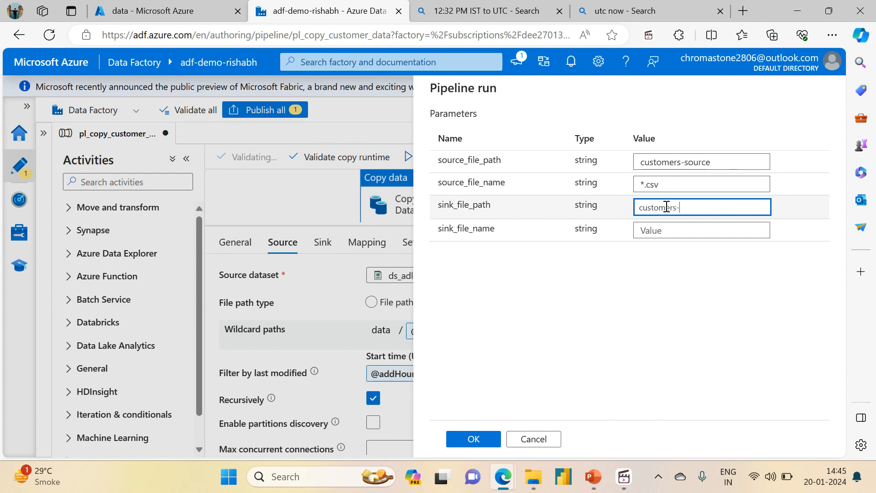
{"action": "type", "text": "sink"}
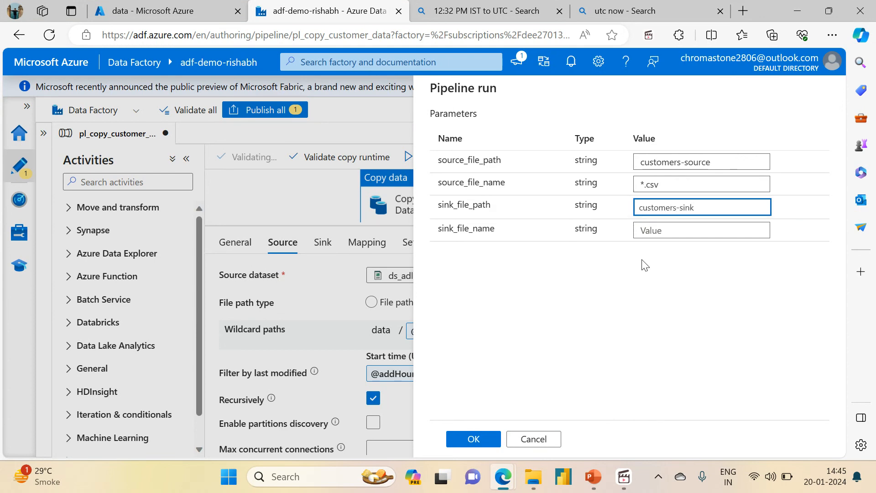
{"action": "left_click", "coordinate": [472, 440]}
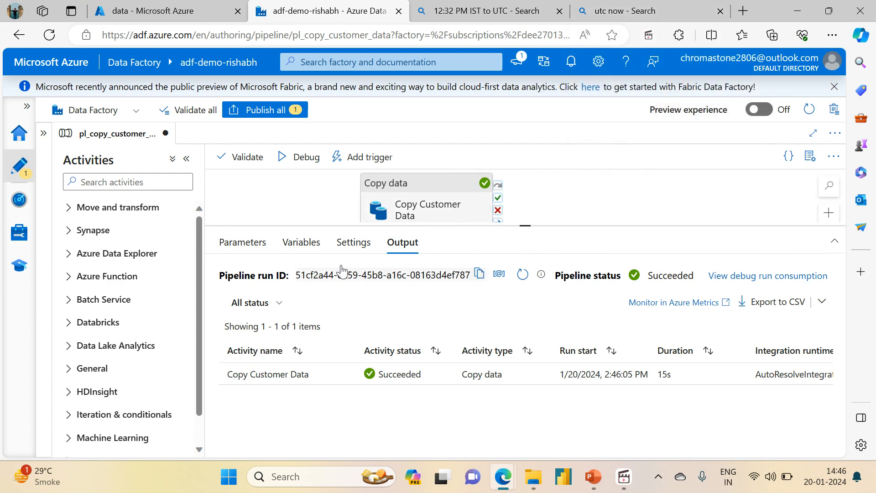
Review the Copy Customer Data activity's source filter and general settings, and return to the pipeline's run output.
{"action": "left_click", "coordinate": [420, 197]}
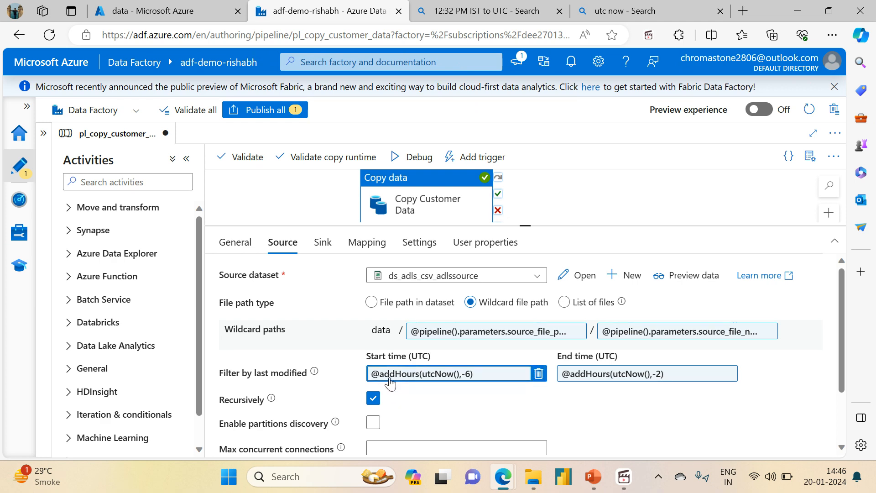
{"action": "left_click", "coordinate": [234, 247]}
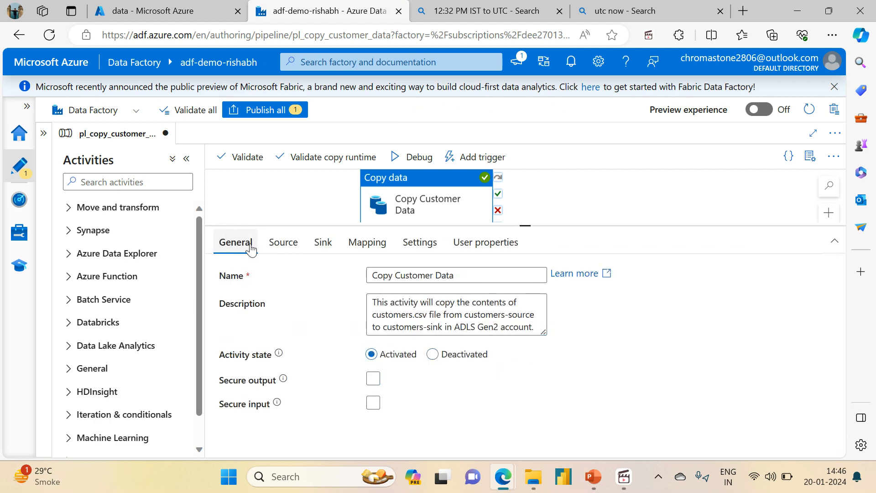
{"action": "left_click", "coordinate": [306, 217]}
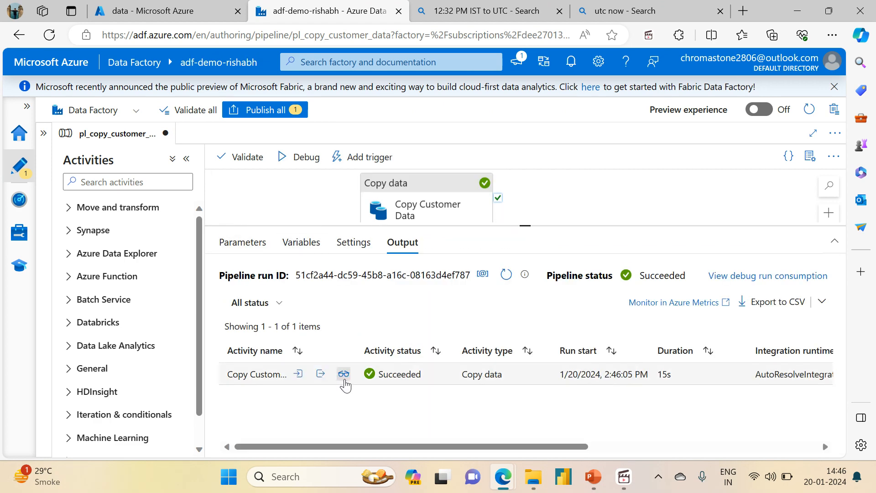
Examine the Copy Customer Data run's details and, in the Azure portal, the files in customers-sink's folder1, folder1.1 and folder2.
{"action": "left_click", "coordinate": [343, 374]}
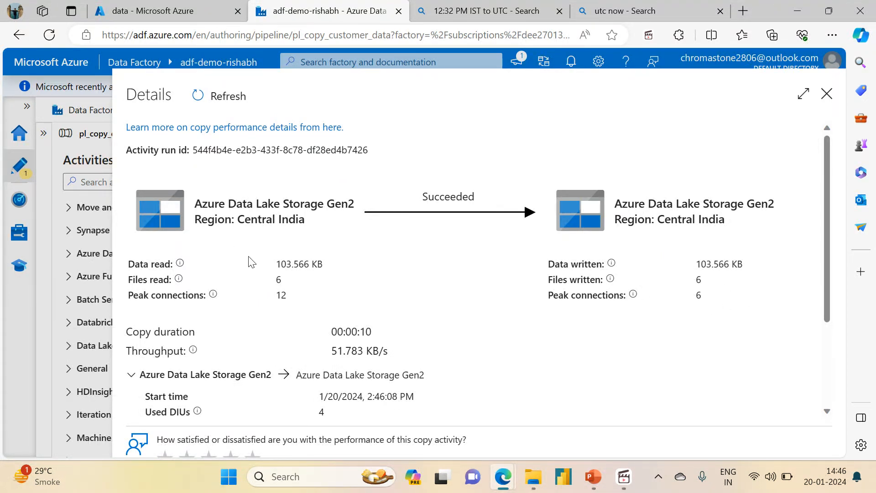
{"action": "left_click_drag", "start_coordinate": [278, 264], "coordinate": [336, 267]}
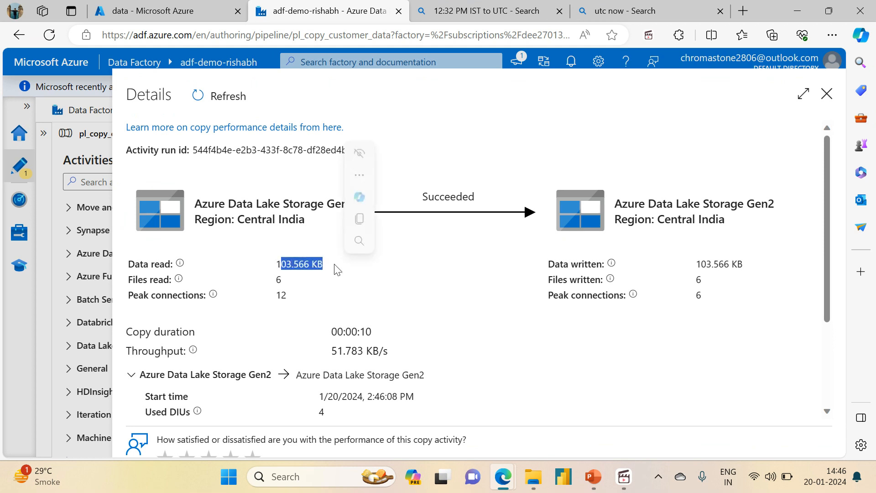
{"action": "left_click", "coordinate": [133, 6]}
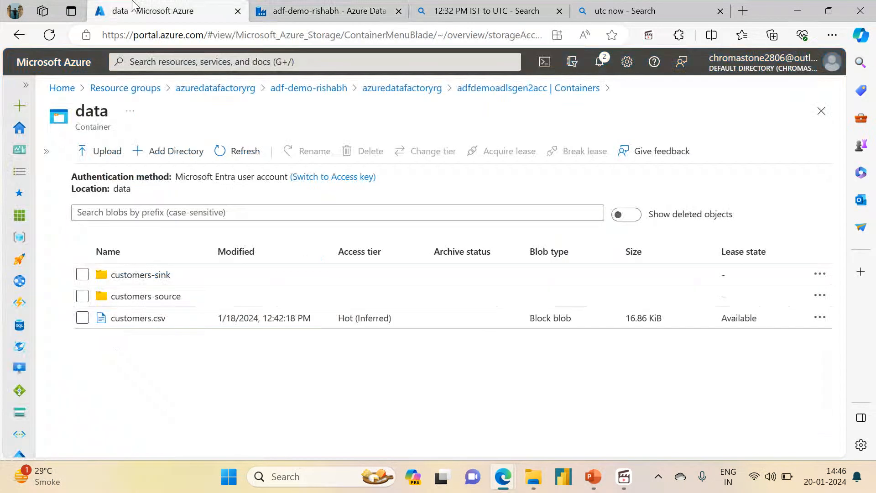
{"action": "left_click", "coordinate": [136, 280]}
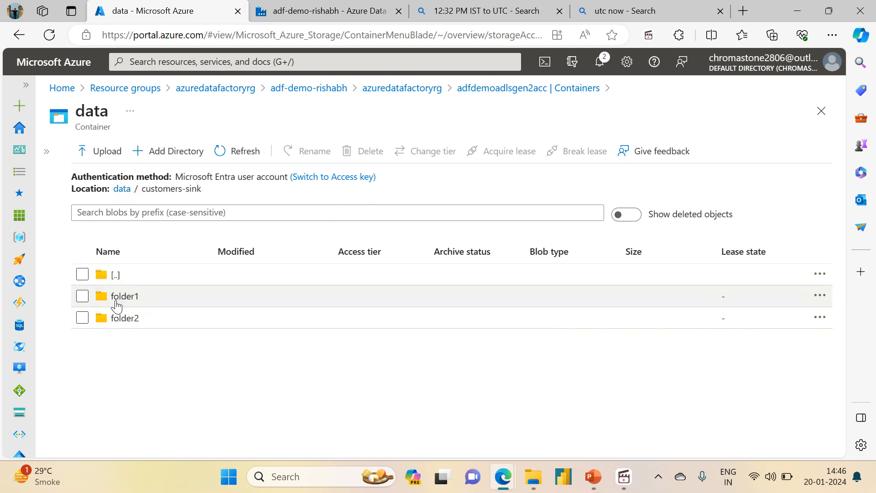
{"action": "left_click", "coordinate": [117, 302]}
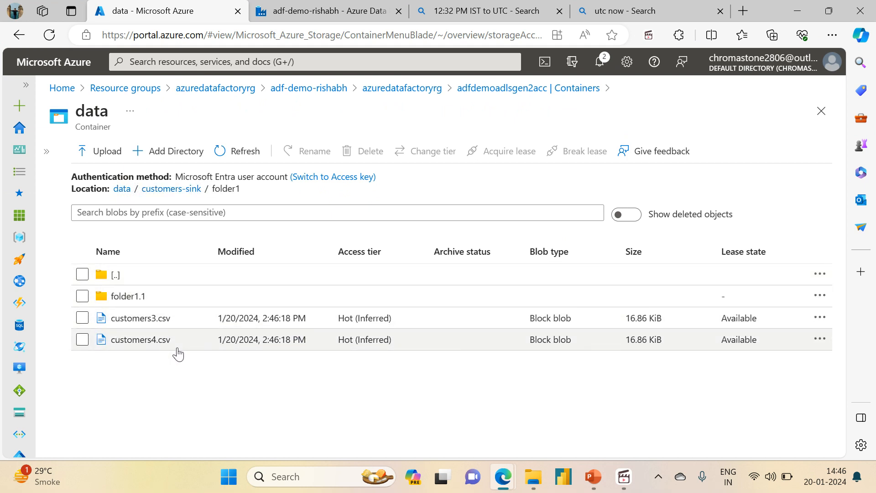
{"action": "left_click", "coordinate": [127, 299]}
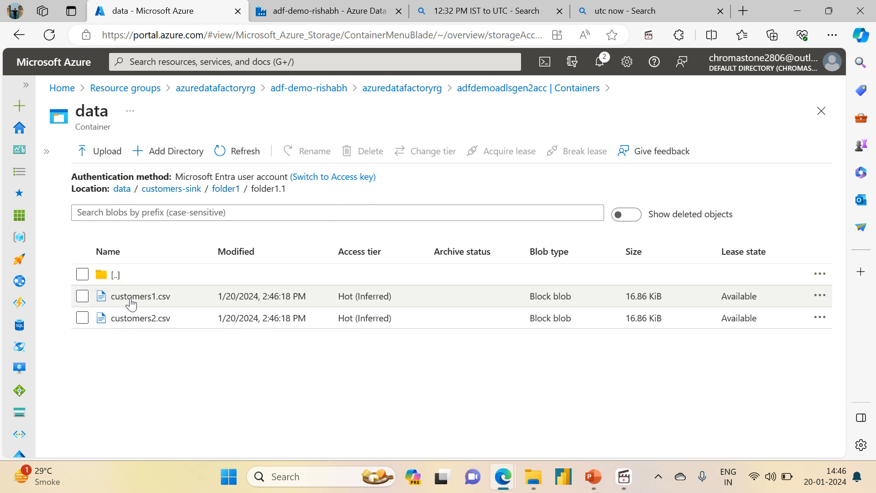
{"action": "left_click", "coordinate": [216, 190]}
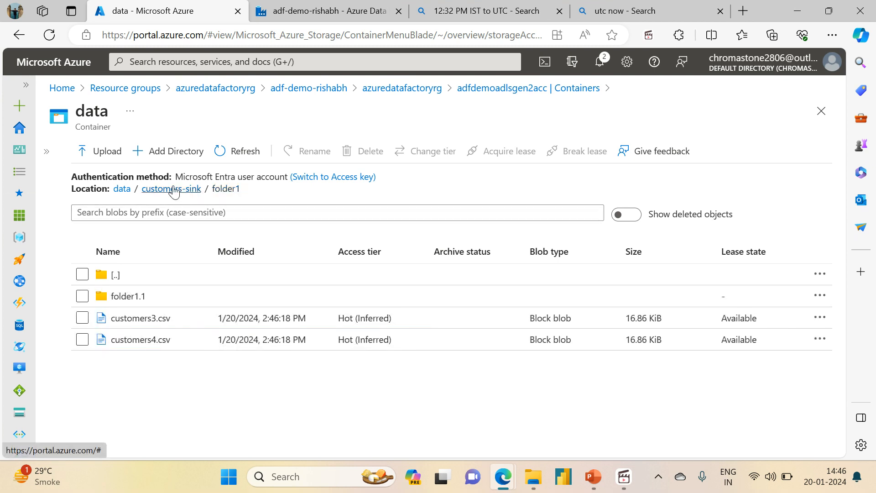
{"action": "left_click", "coordinate": [174, 191]}
{"action": "left_click", "coordinate": [117, 318]}
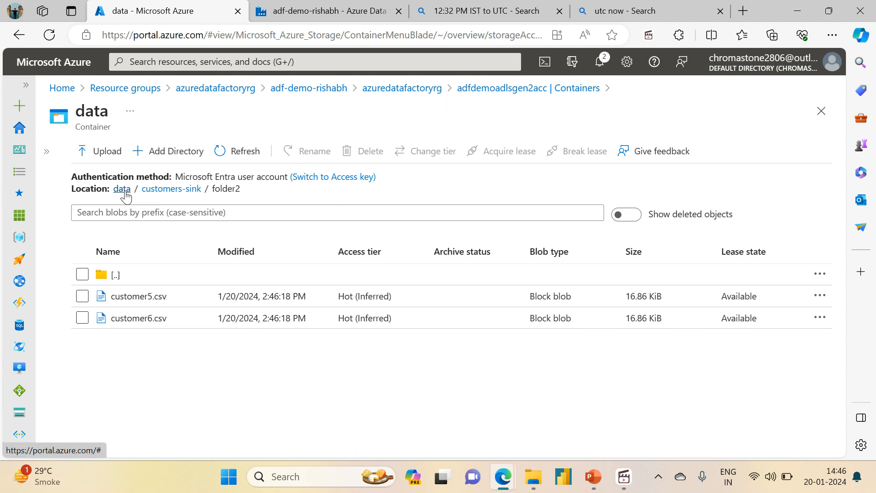
Check the last modified date of customers.csv in the data container's customers-source folder.
{"action": "left_click", "coordinate": [125, 192]}
{"action": "left_click", "coordinate": [145, 297]}
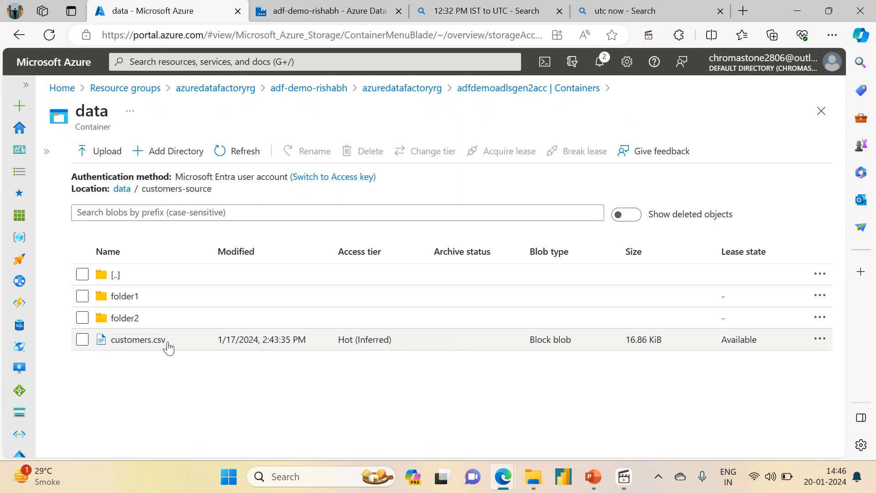
{"action": "left_click_drag", "start_coordinate": [226, 339], "coordinate": [259, 340]}
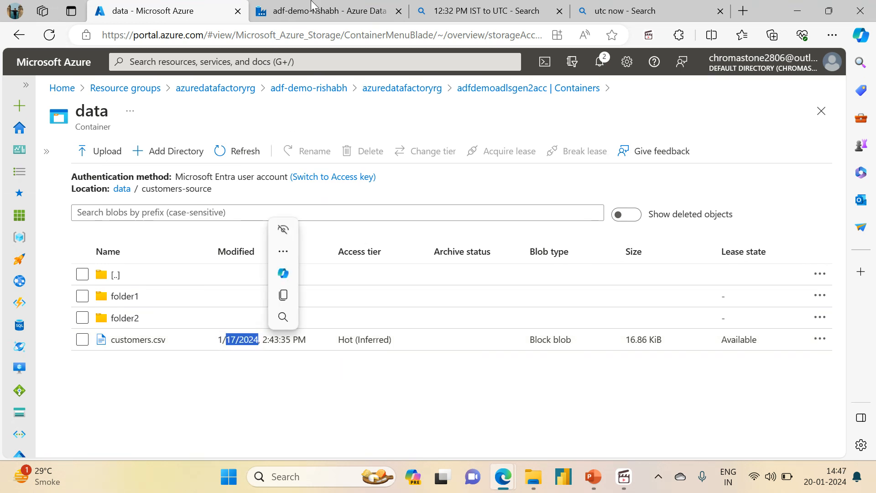
Back in Data Factory, close the run details and review the Copy Customer Data activity's source settings, including the last modified filter.
{"action": "left_click", "coordinate": [313, 4]}
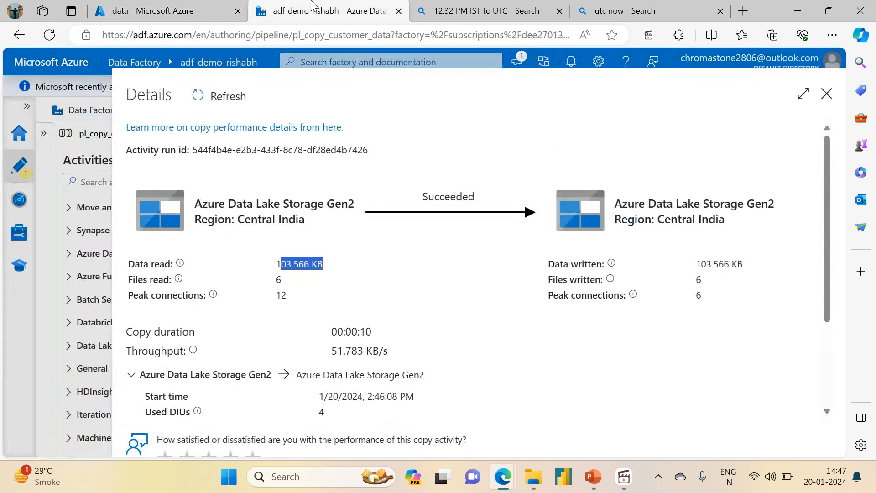
{"action": "left_click", "coordinate": [827, 94]}
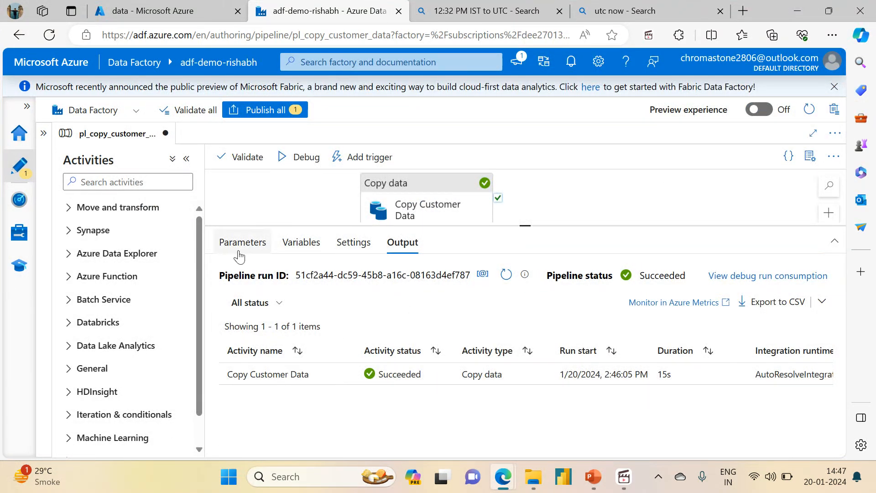
{"action": "left_click", "coordinate": [394, 187]}
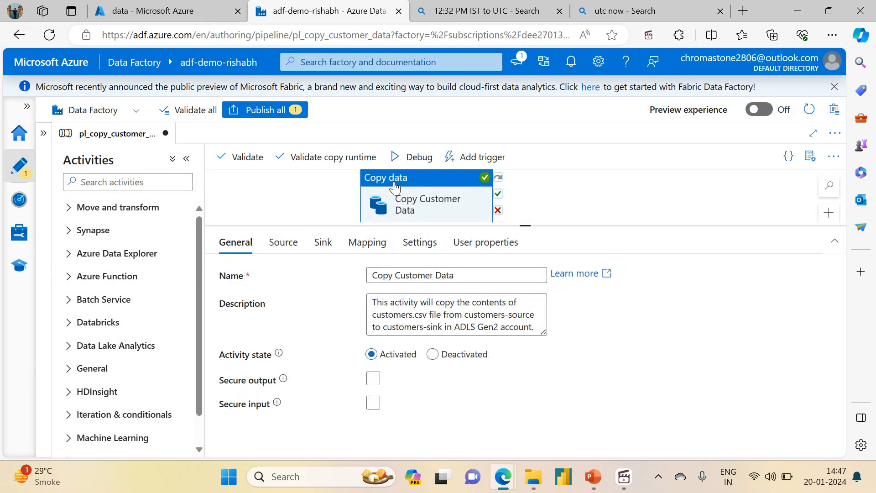
{"action": "left_click", "coordinate": [282, 242]}
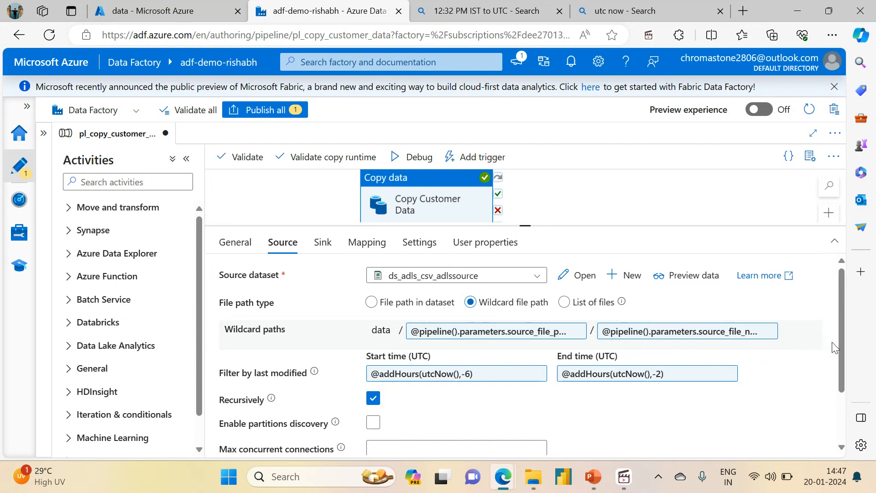
{"action": "left_click_drag", "start_coordinate": [841, 346], "coordinate": [851, 396]}
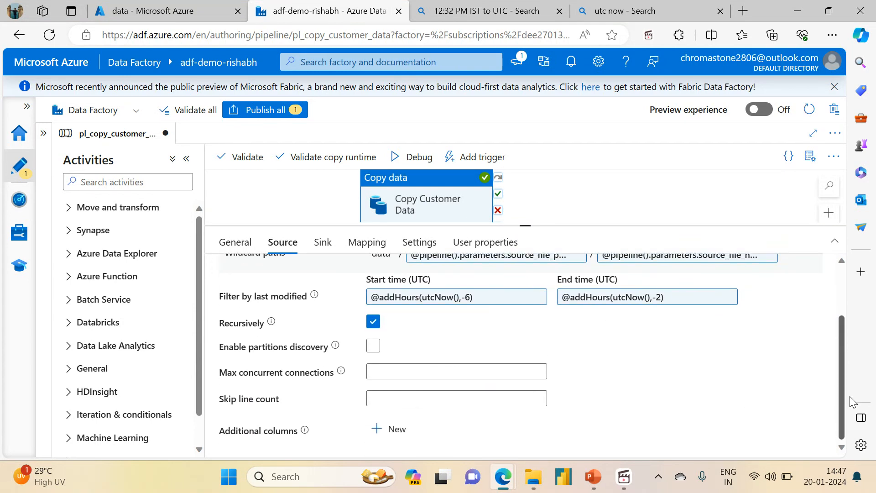
Toggle the source's Enable partitions discovery option and leave it disabled.
{"action": "left_click", "coordinate": [373, 346]}
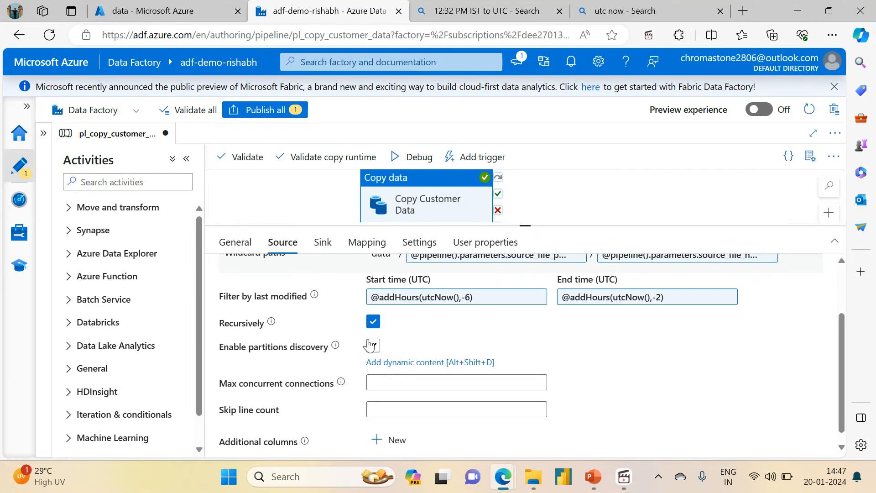
{"action": "left_click", "coordinate": [371, 350]}
{"action": "left_click", "coordinate": [372, 351]}
{"action": "left_click", "coordinate": [374, 351]}
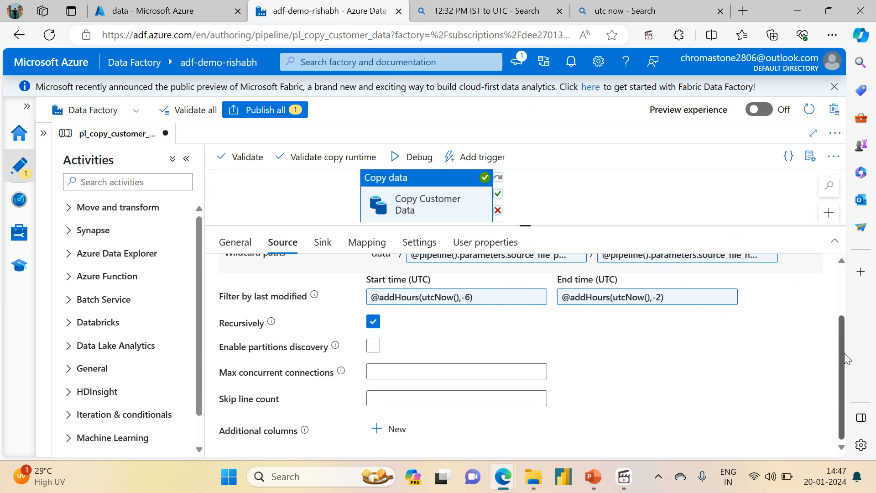
{"action": "left_click_drag", "start_coordinate": [843, 353], "coordinate": [816, 280]}
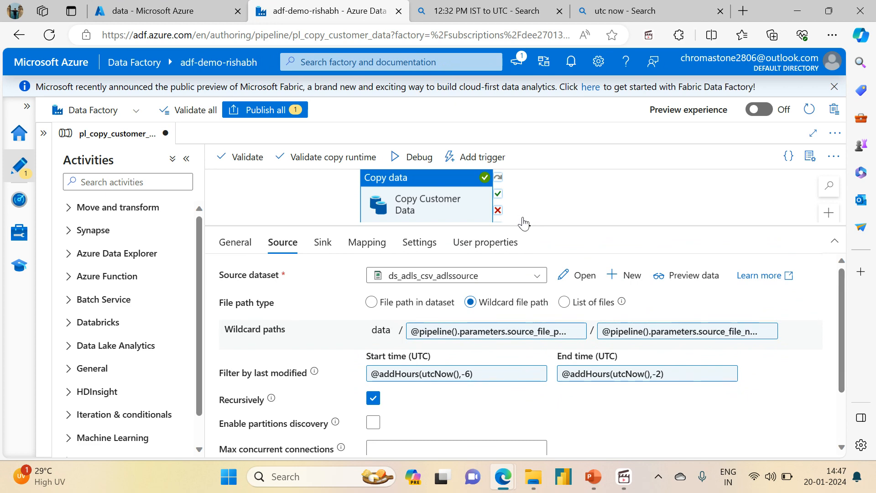
{"action": "left_click_drag", "start_coordinate": [523, 226], "coordinate": [523, 213]}
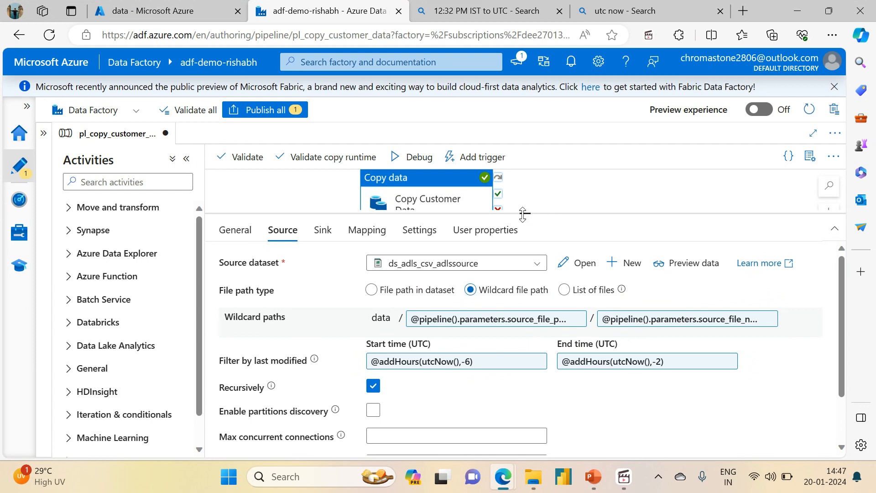
{"action": "left_click", "coordinate": [624, 476]}
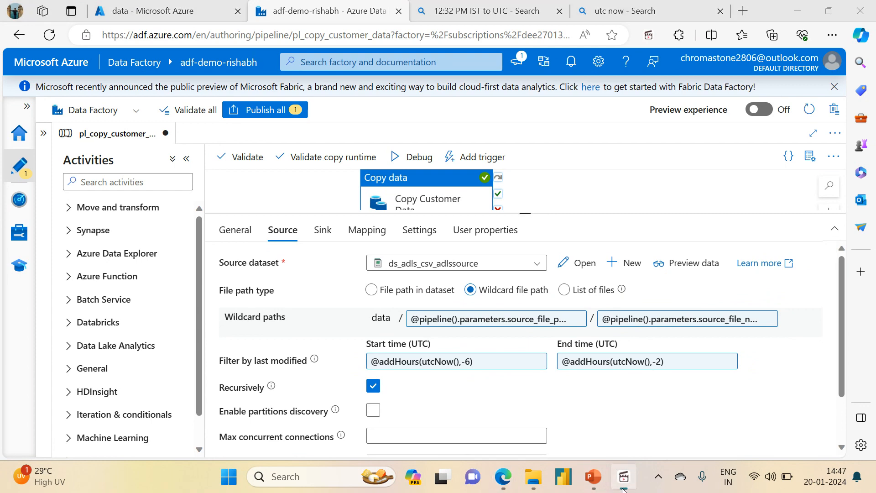